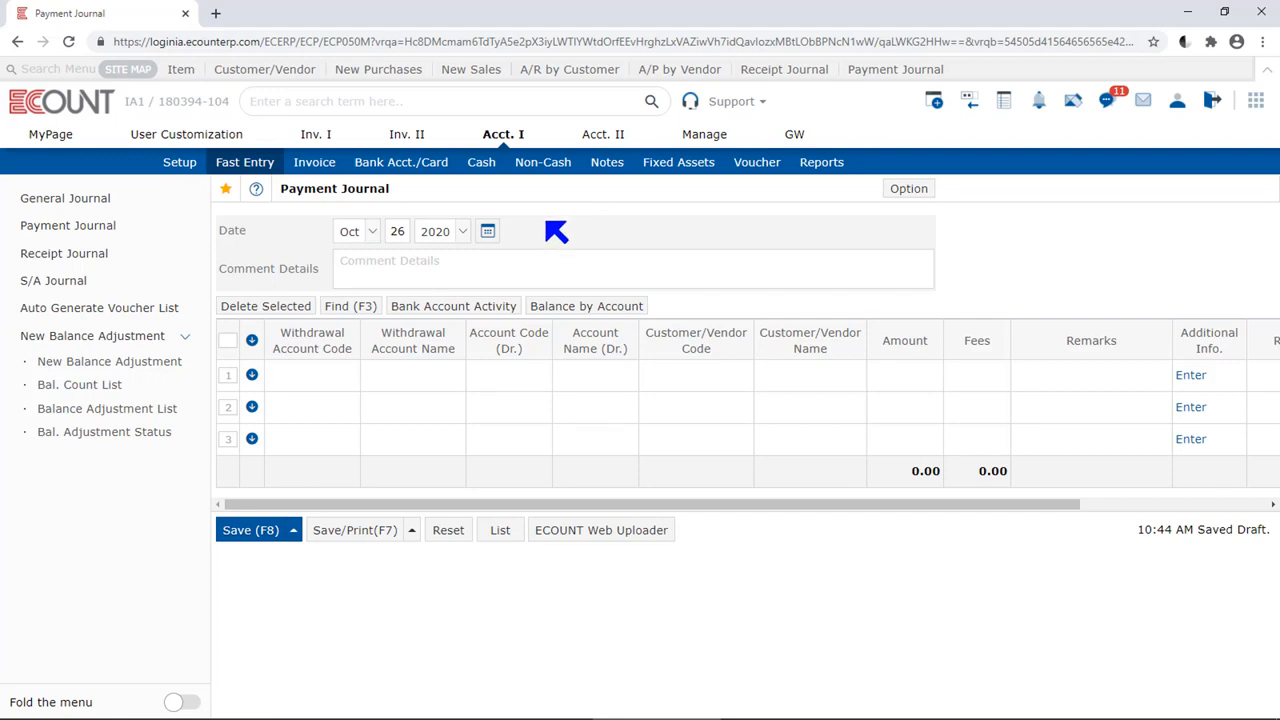
# Examine the selection windows for the voucher date, withdrawal account code and debit account code without picking anything
pyautogui.click(488, 231)
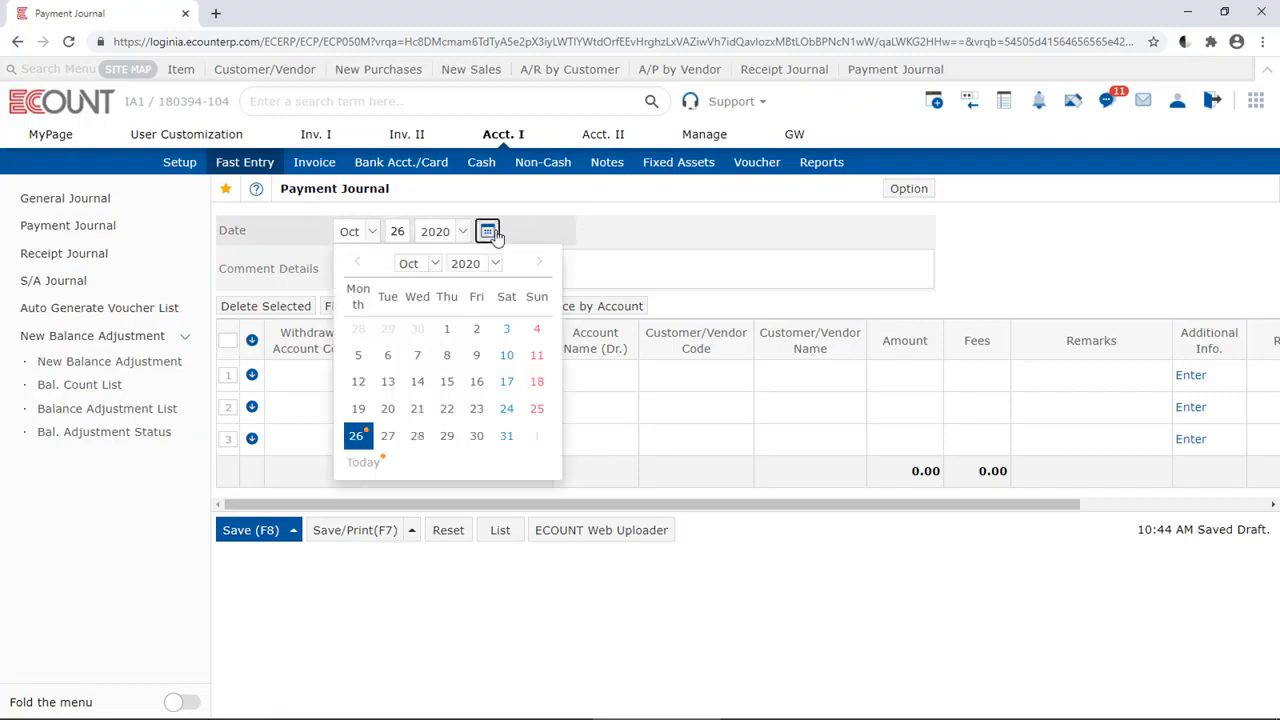
pyautogui.click(493, 232)
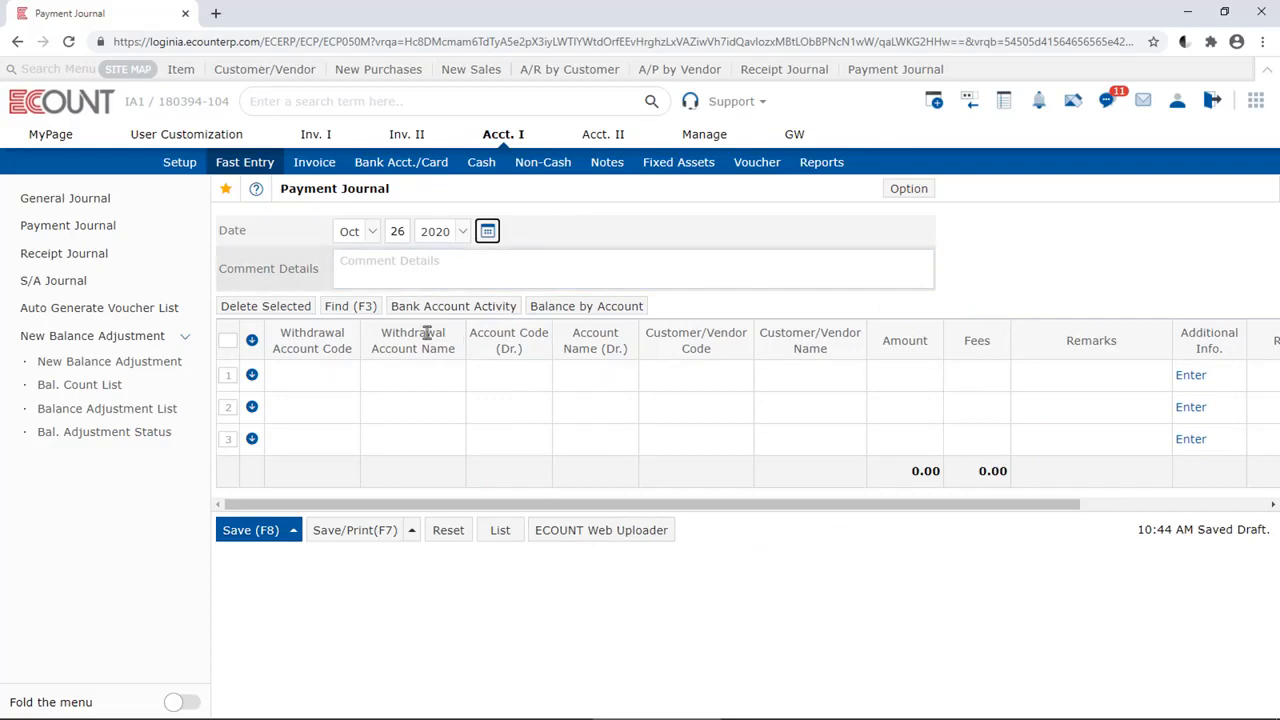
pyautogui.click(310, 384)
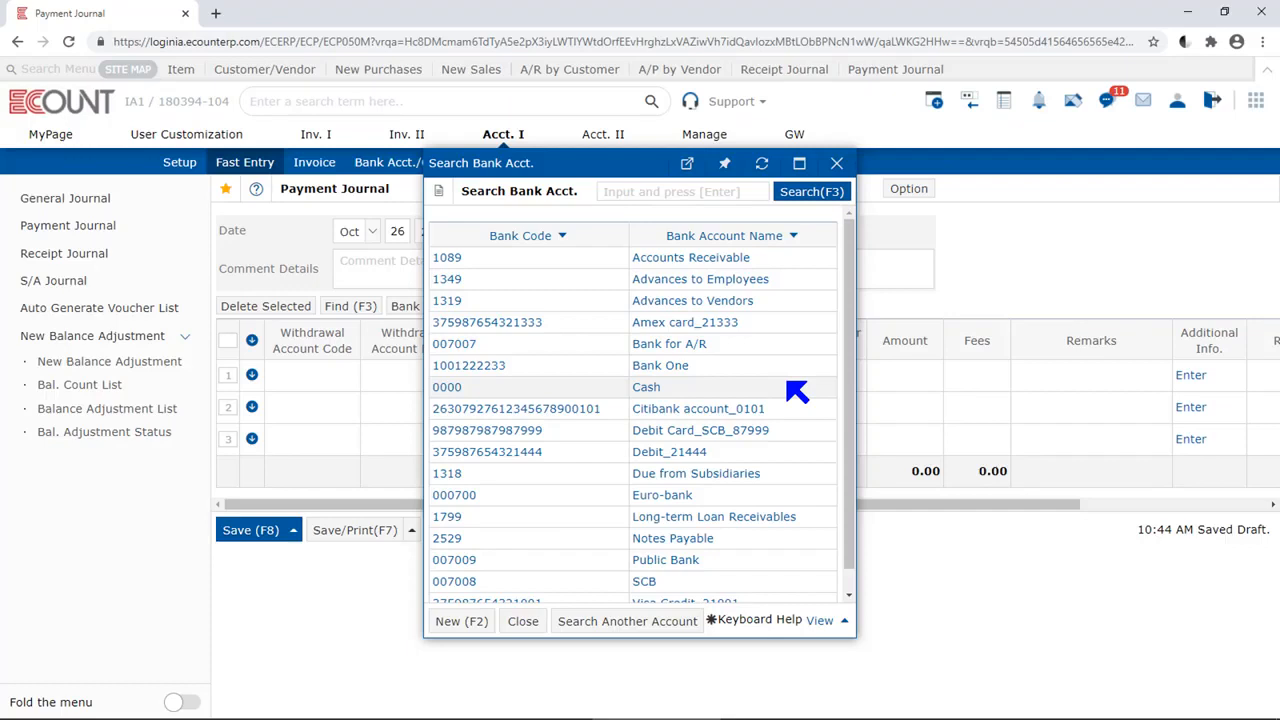
pyautogui.click(790, 386)
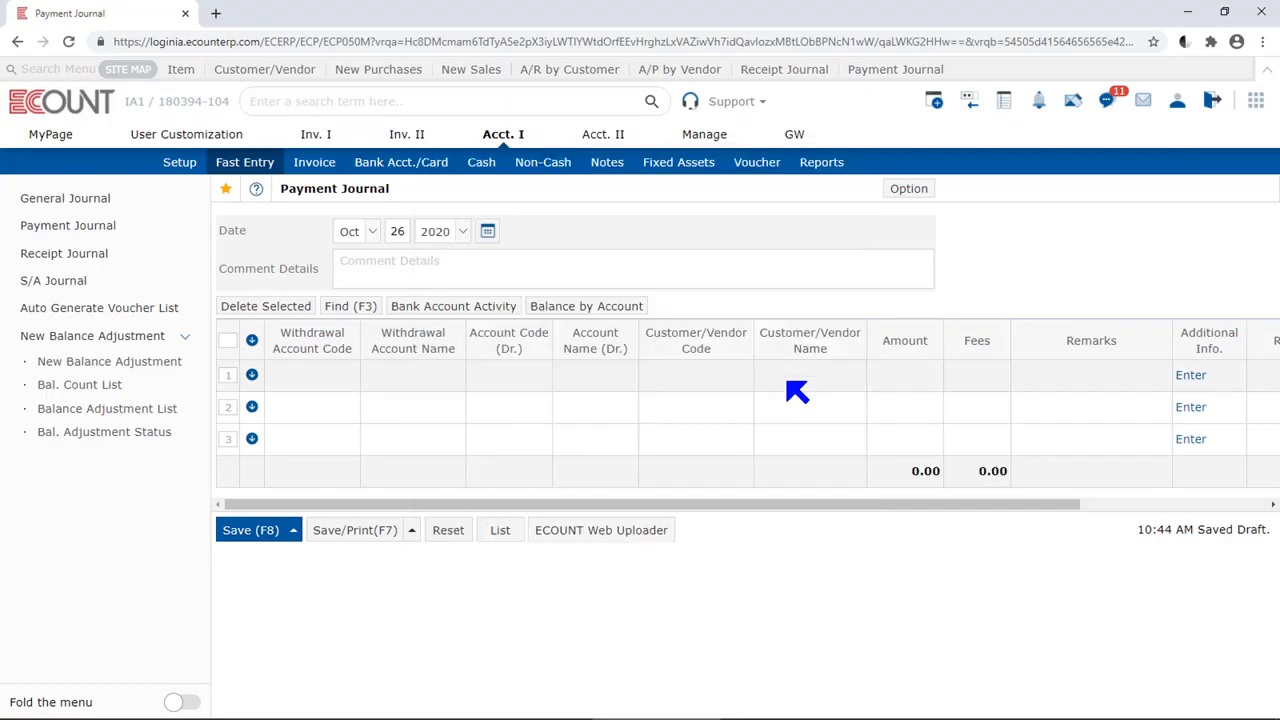
pyautogui.click(526, 385)
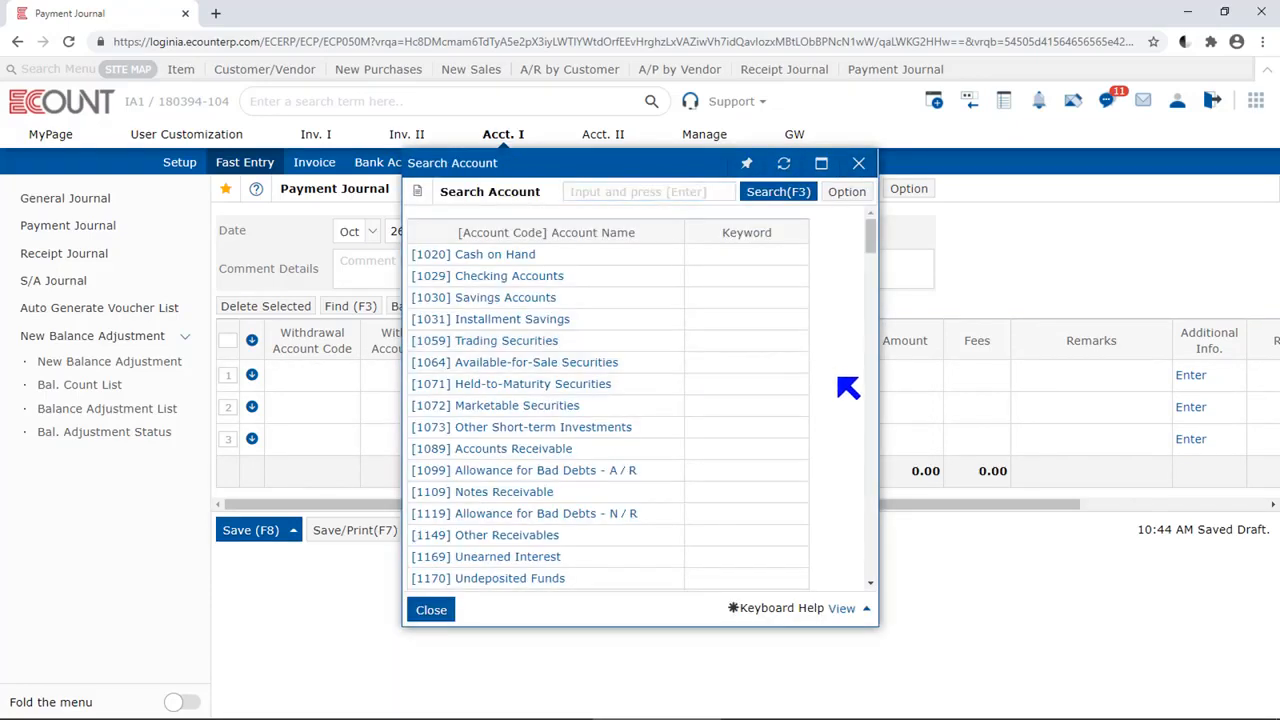
pyautogui.press('Escape')
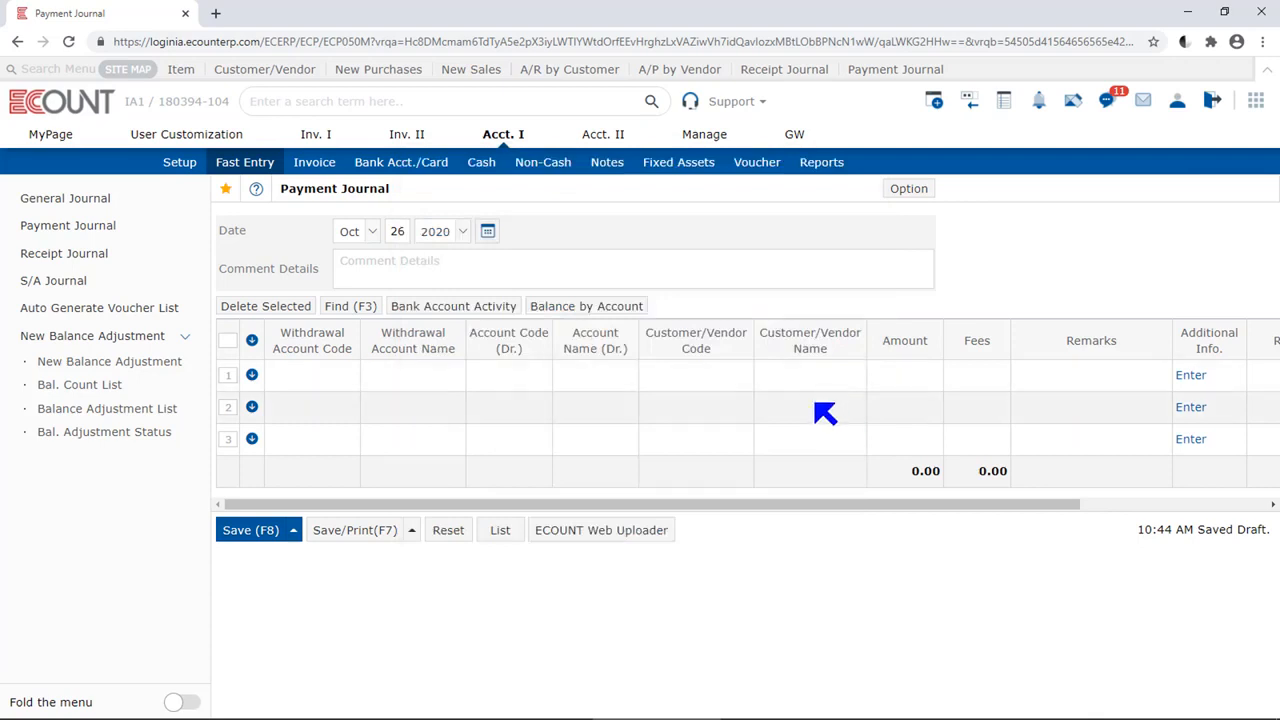
# Look up the customer/vendor for the first payment row and select Boston Barista
pyautogui.click(697, 382)
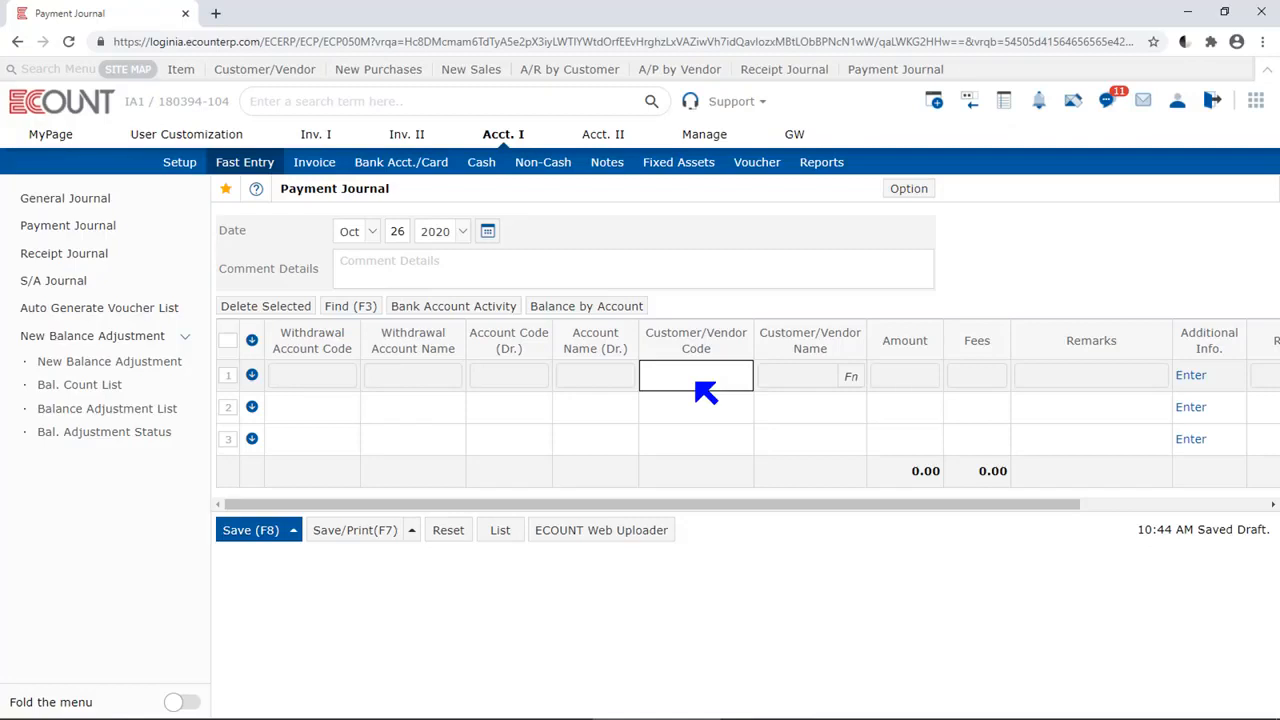
pyautogui.doubleClick(697, 382)
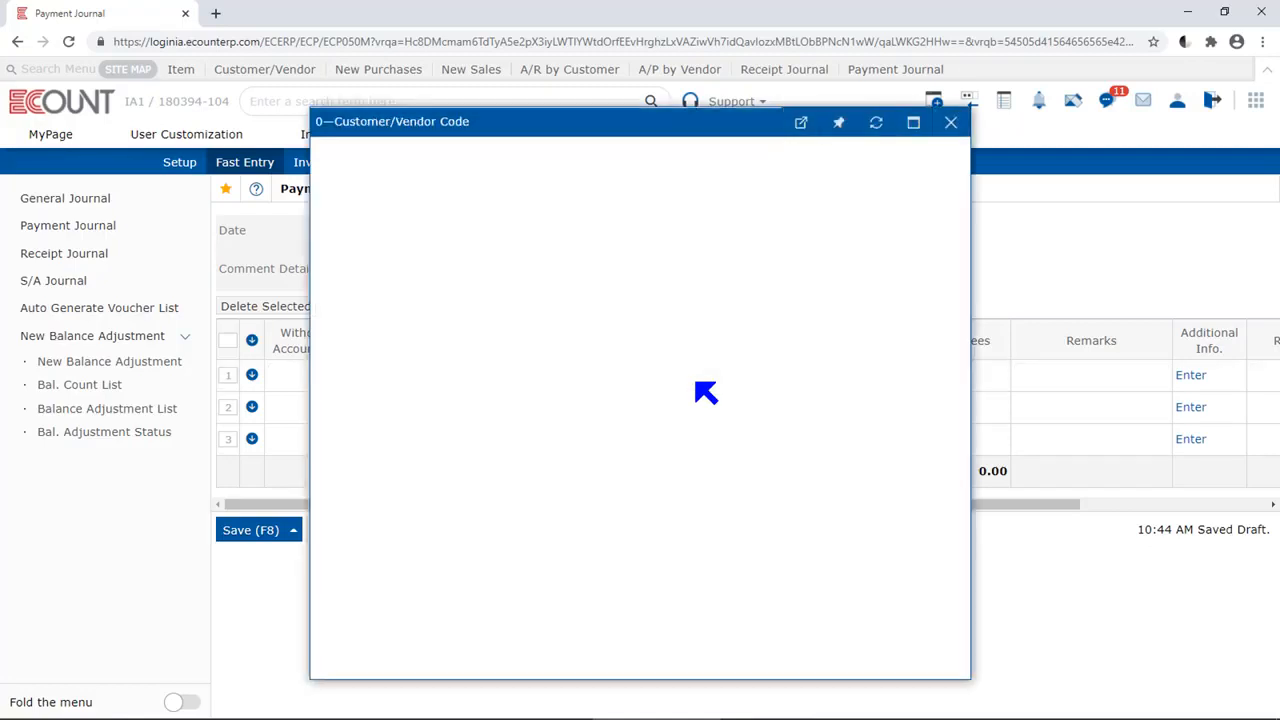
pyautogui.click(343, 250)
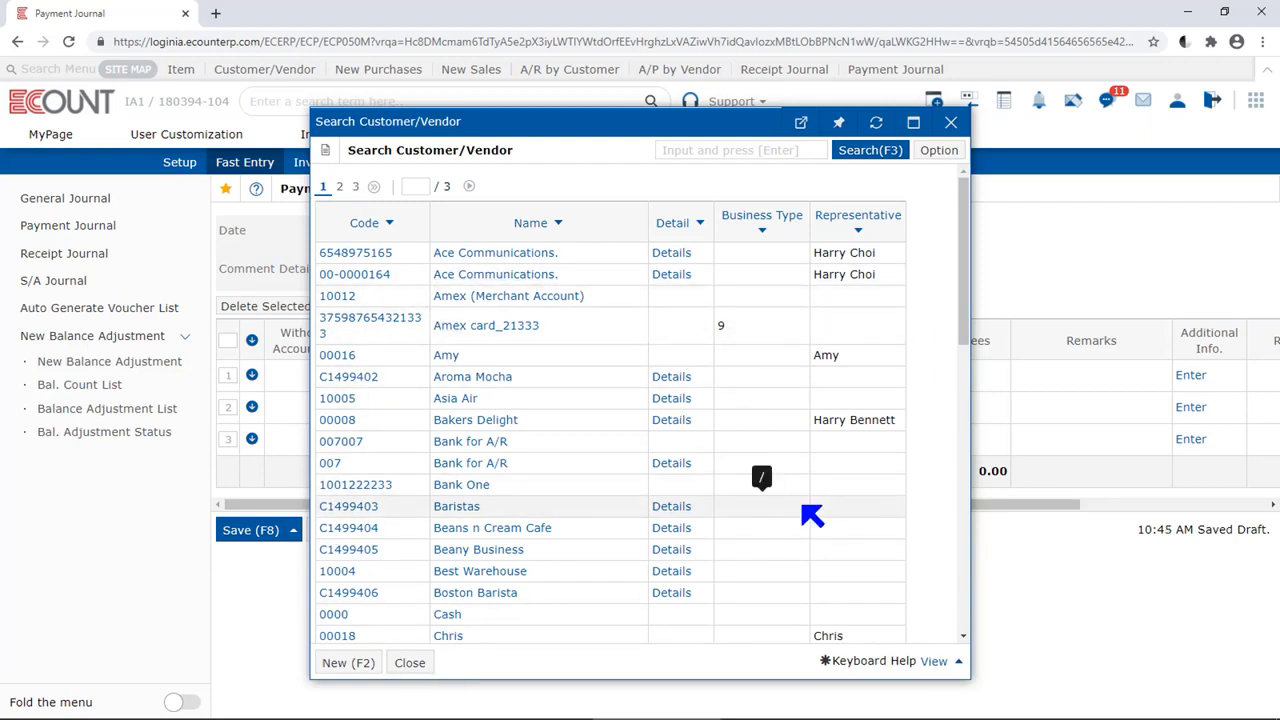
pyautogui.click(475, 593)
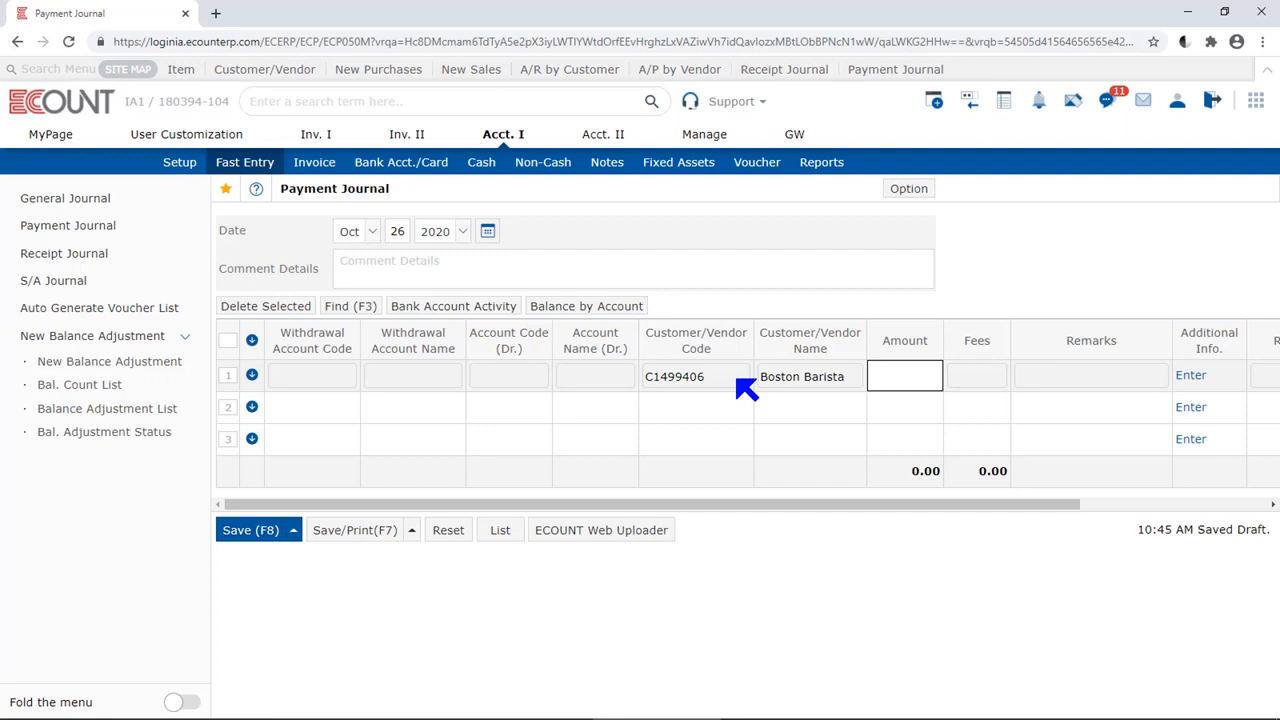
# Clear the first row's customer/vendor code and enter Supermarket as the customer/vendor name instead
pyautogui.click(745, 385)
pyautogui.press('BackSpace')
pyautogui.press('Tab')
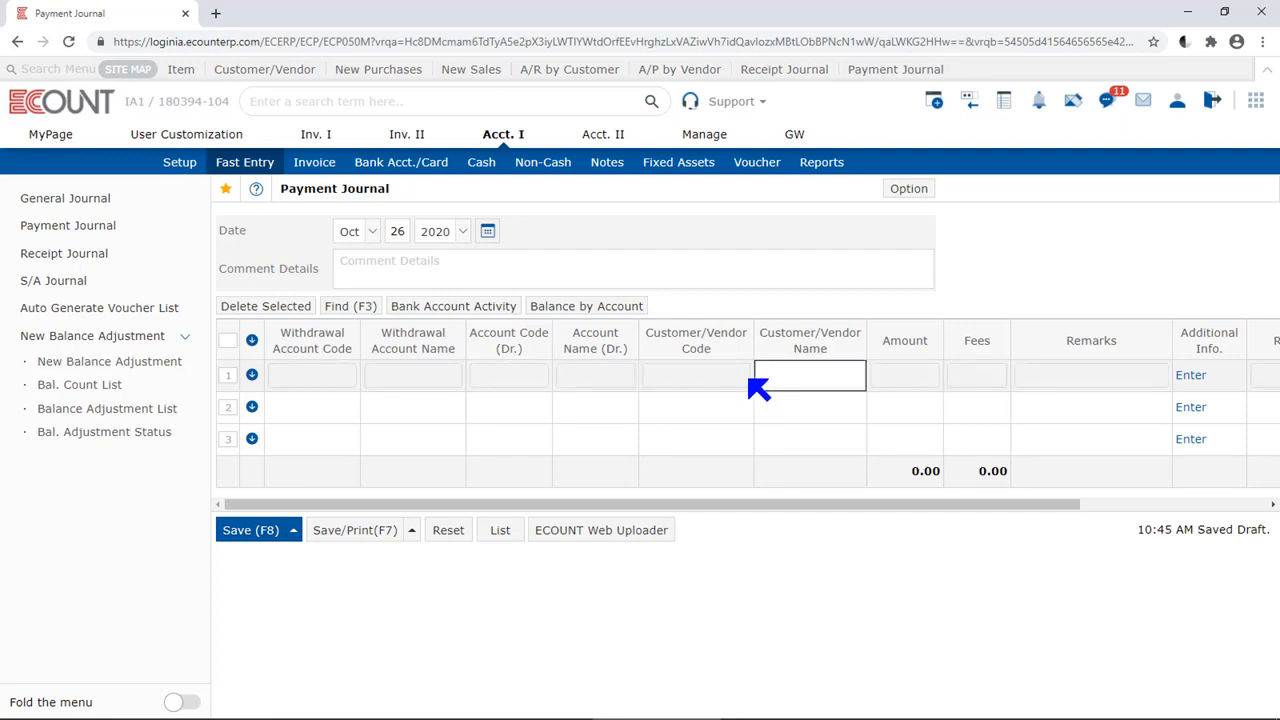
pyautogui.write('Supermarke')
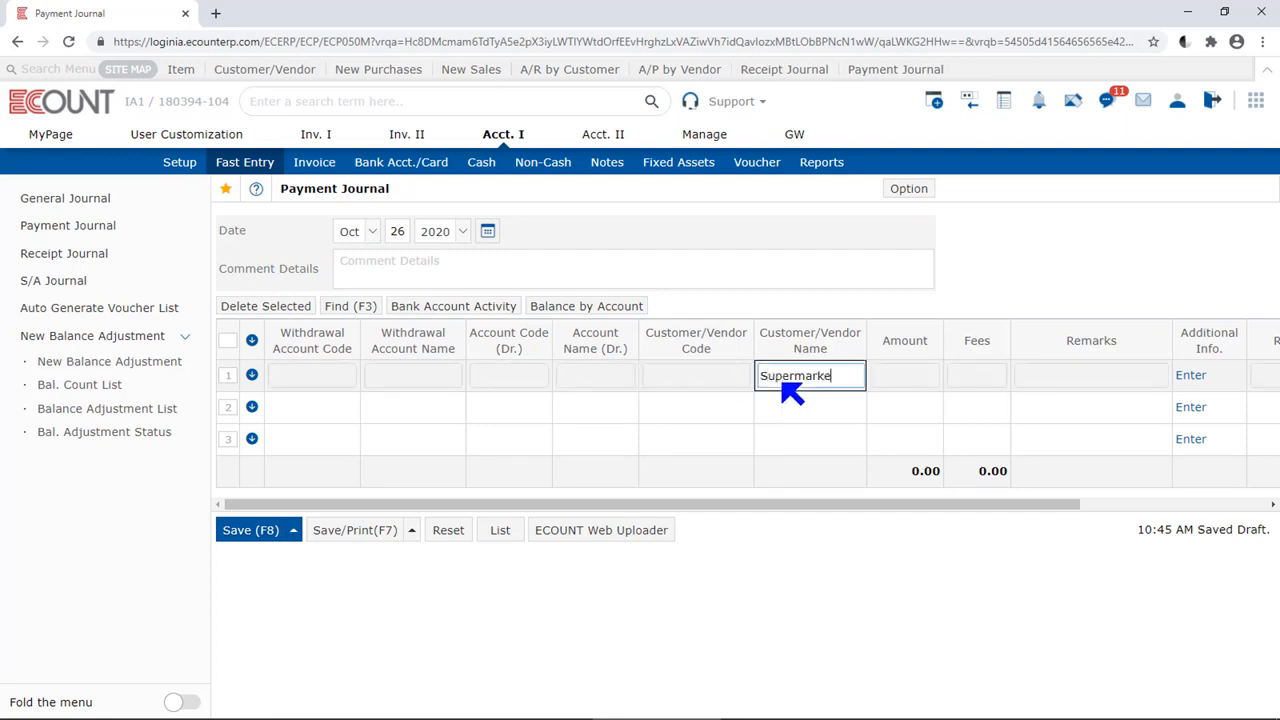
pyautogui.write('t')
pyautogui.press('Tab')
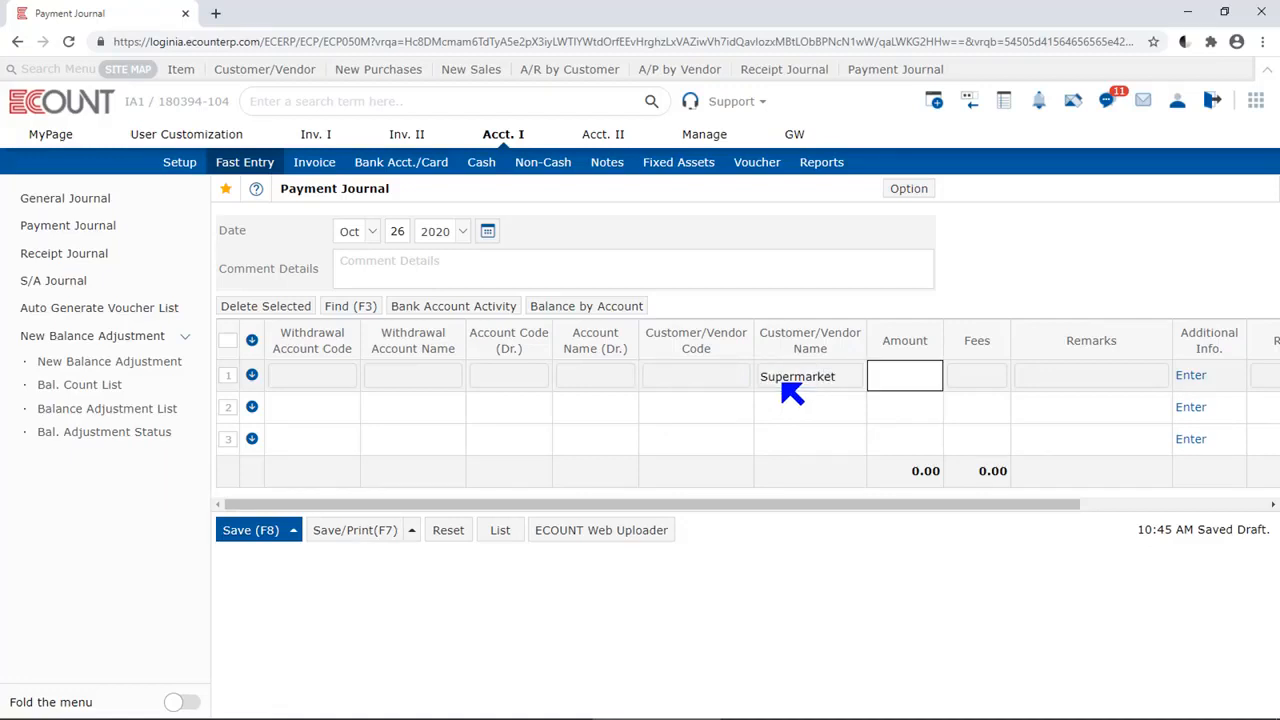
# Enter "Notes" as the first row's remarks, leaving the amount and fees blank
pyautogui.press('Tab')
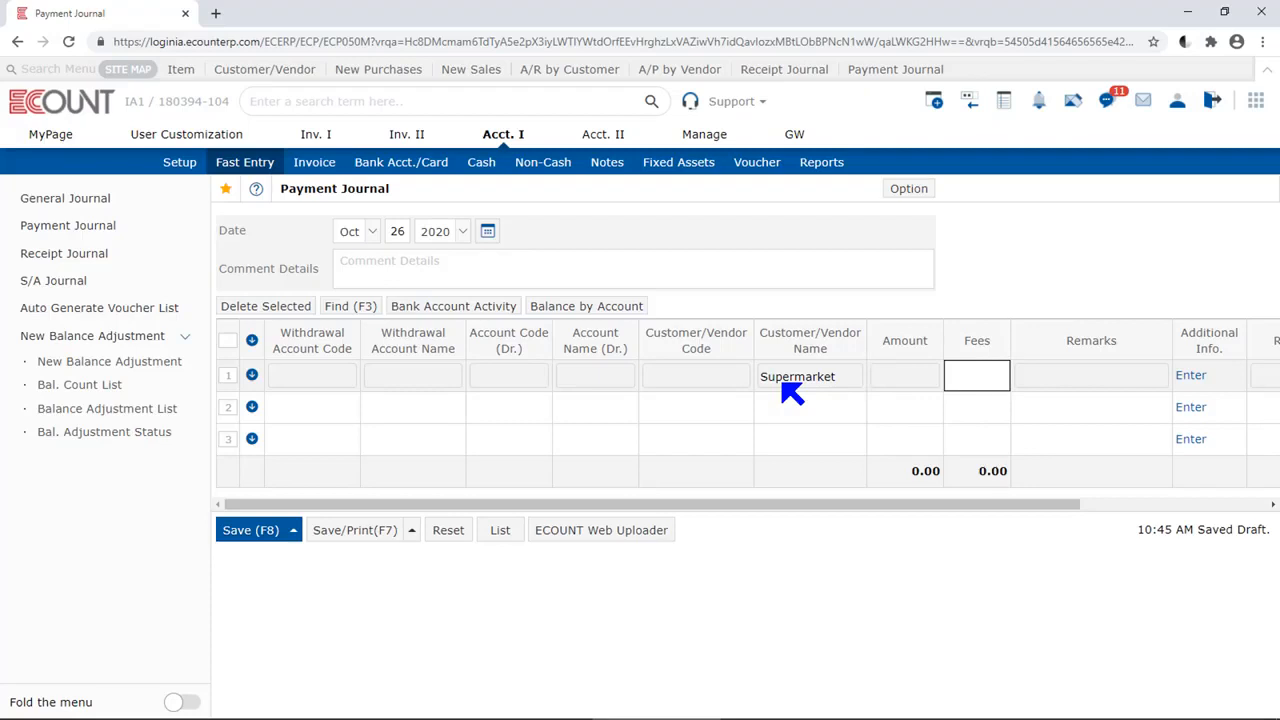
pyautogui.press('Tab')
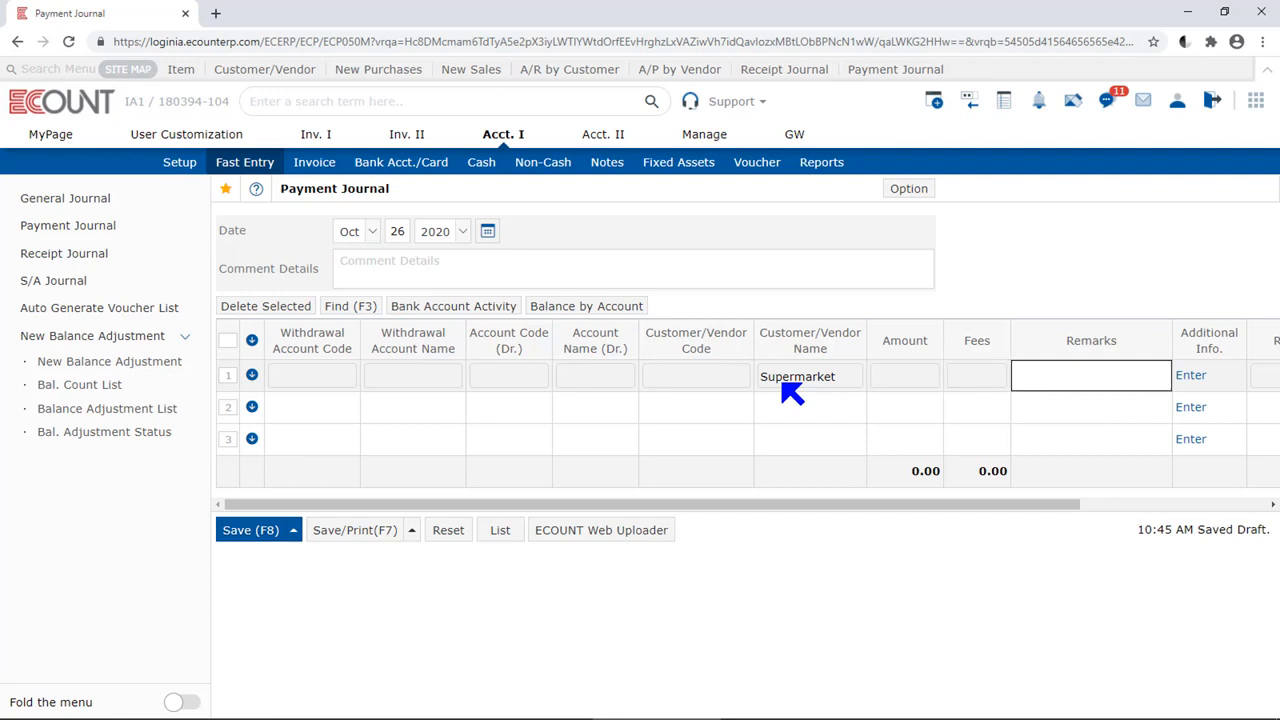
pyautogui.write('Notes')
pyautogui.press('Tab')
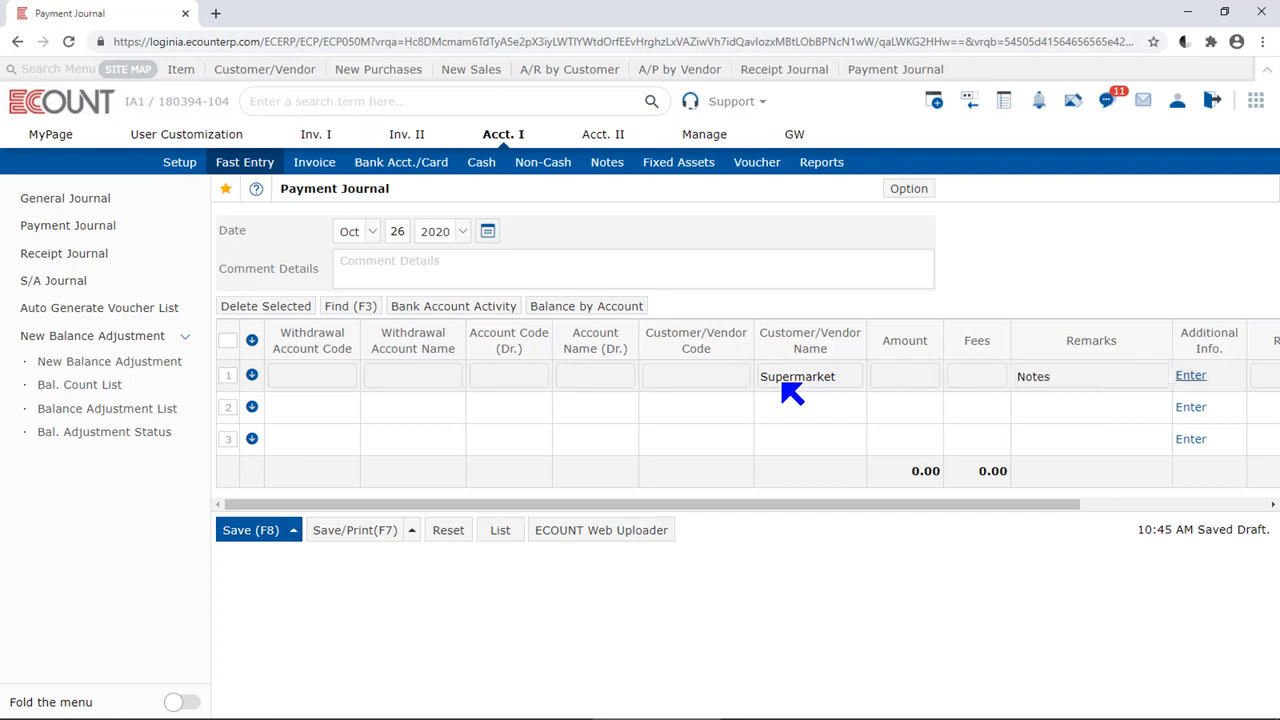
# Reset the payment journal form and delete its temporarily saved data
pyautogui.click(1220, 505)
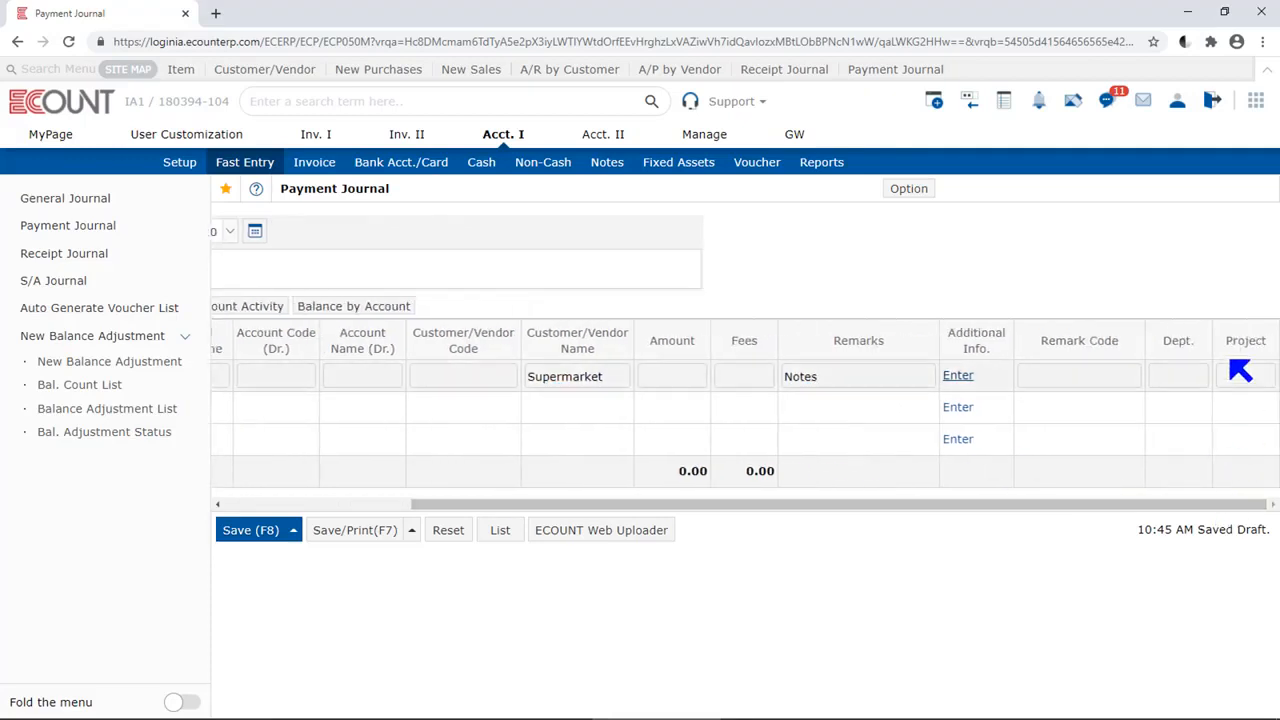
pyautogui.click(1198, 268)
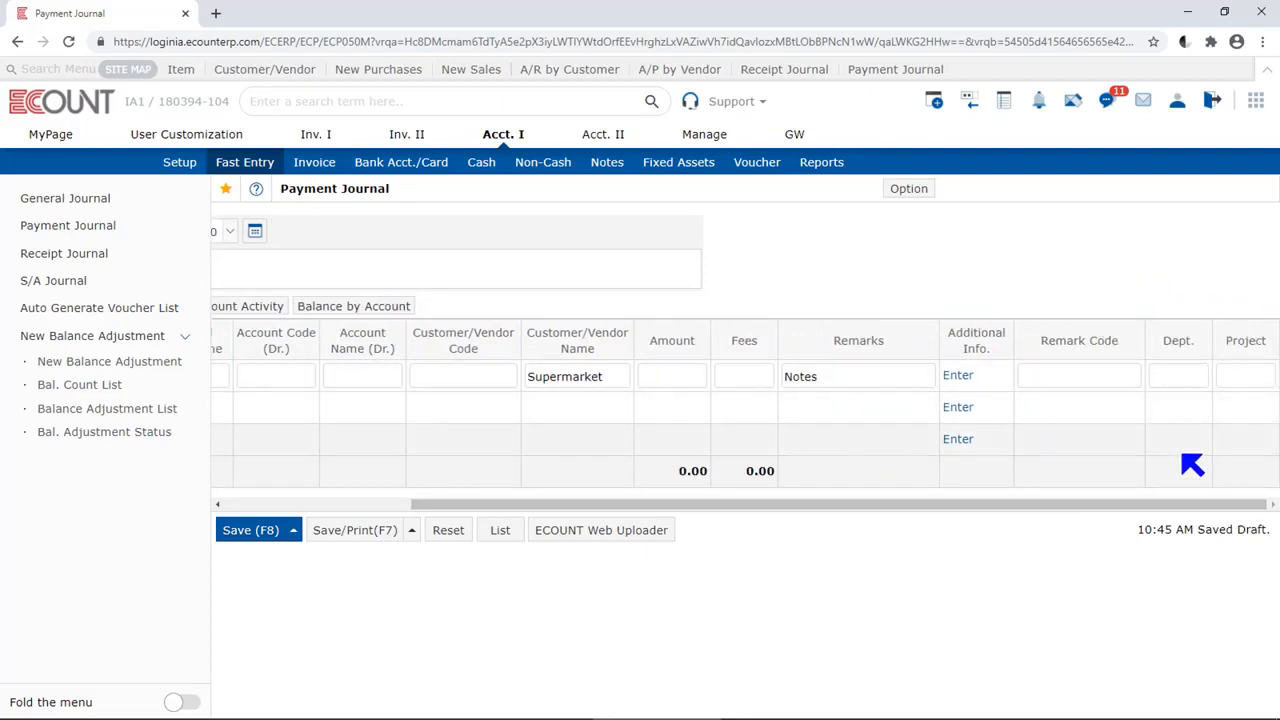
pyautogui.click(449, 530)
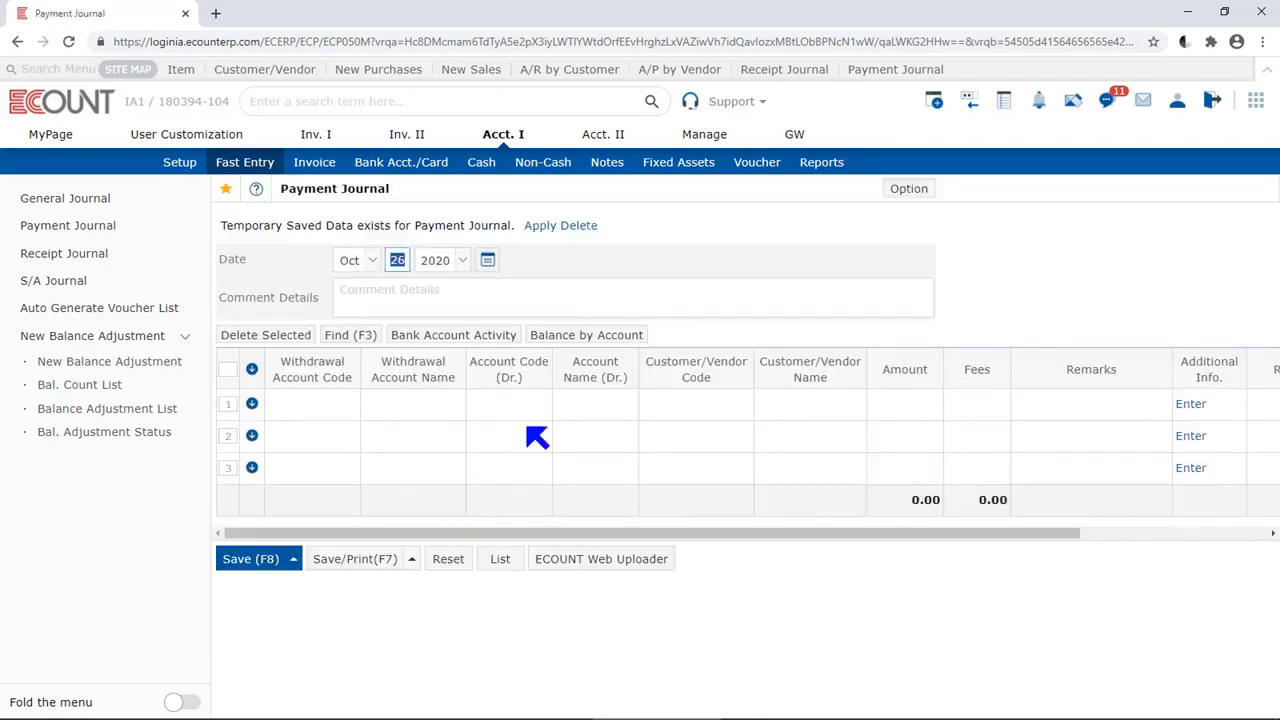
pyautogui.click(577, 228)
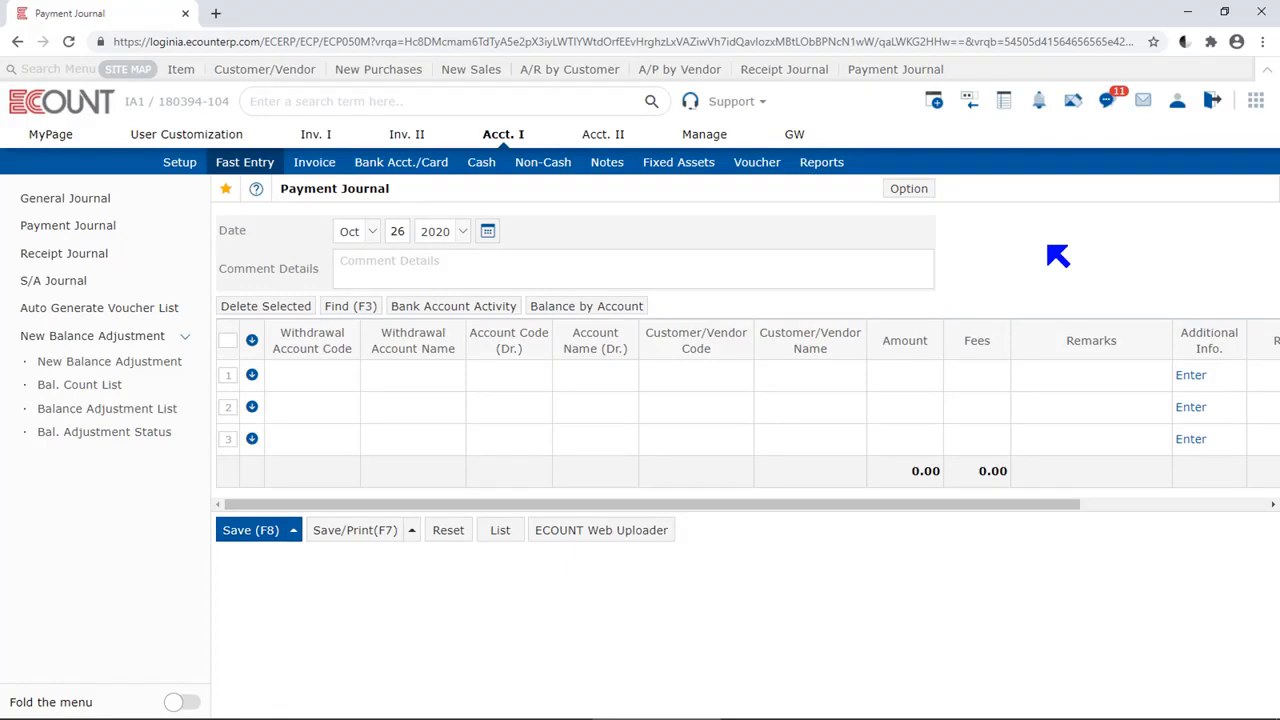
# Set the first row's withdrawal account to Public Bank and its debit account code to 2519
pyautogui.click(328, 390)
pyautogui.write('pub')
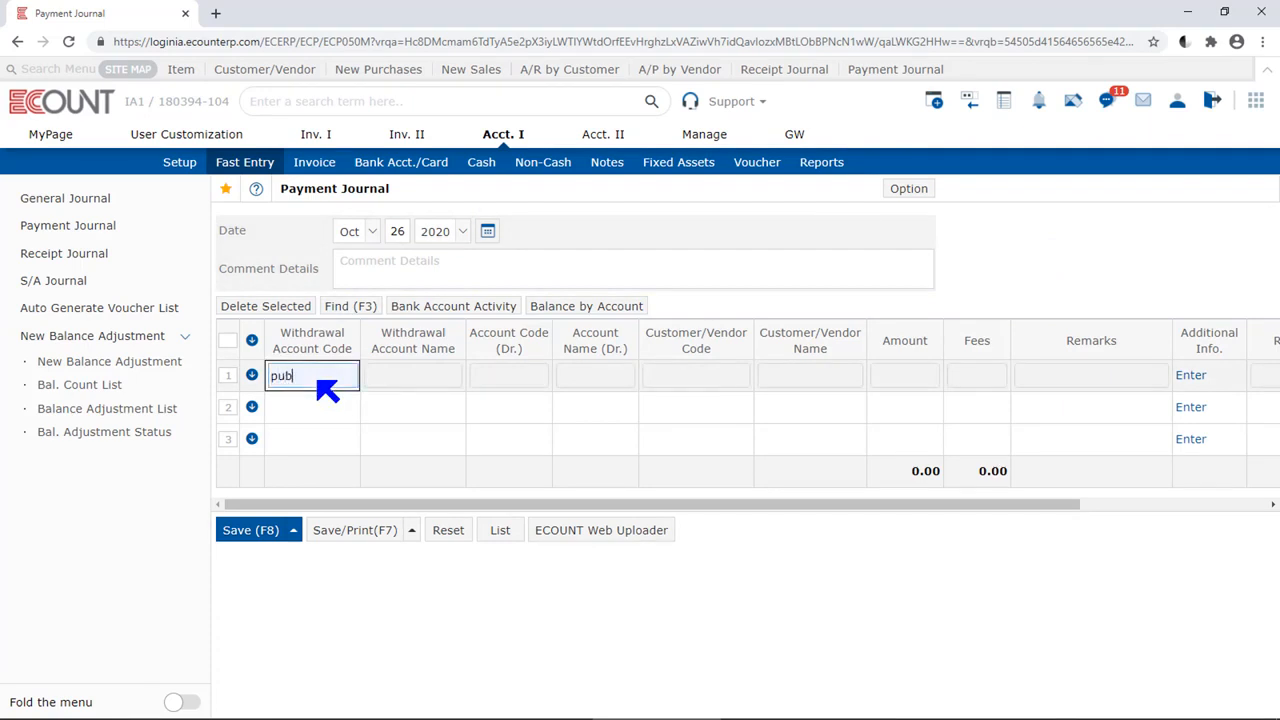
pyautogui.press('Return')
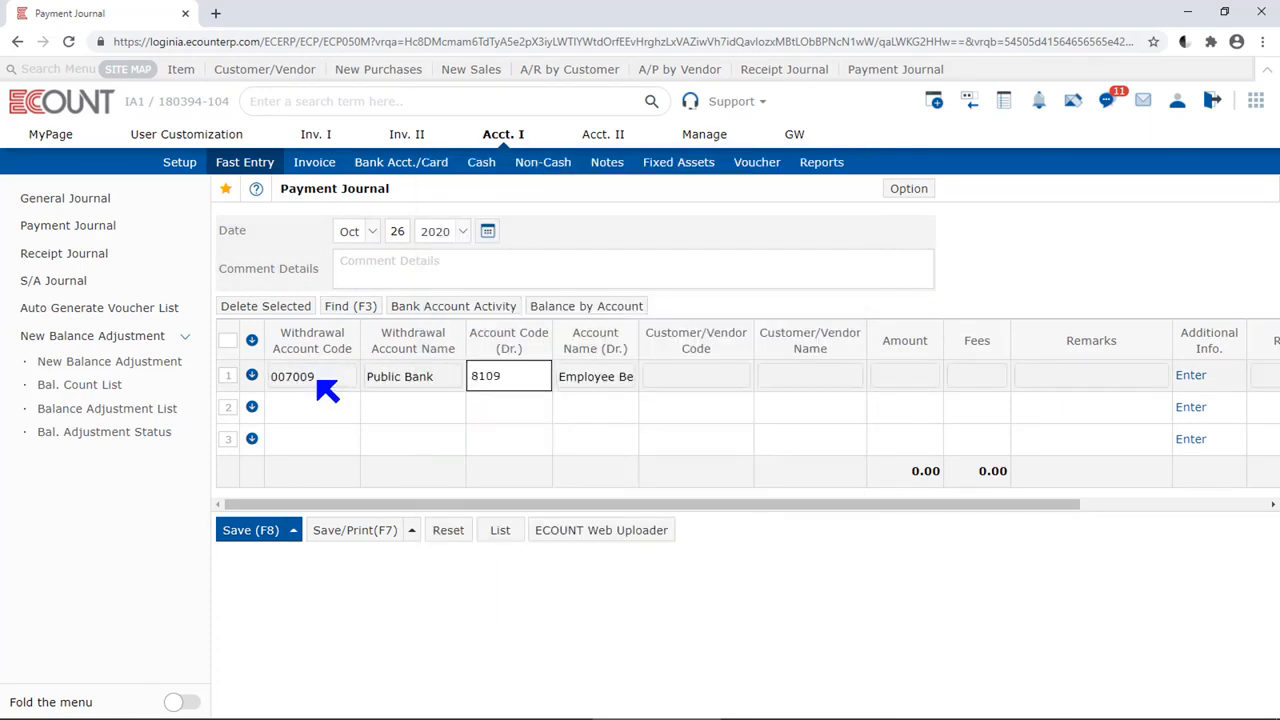
pyautogui.write('2519')
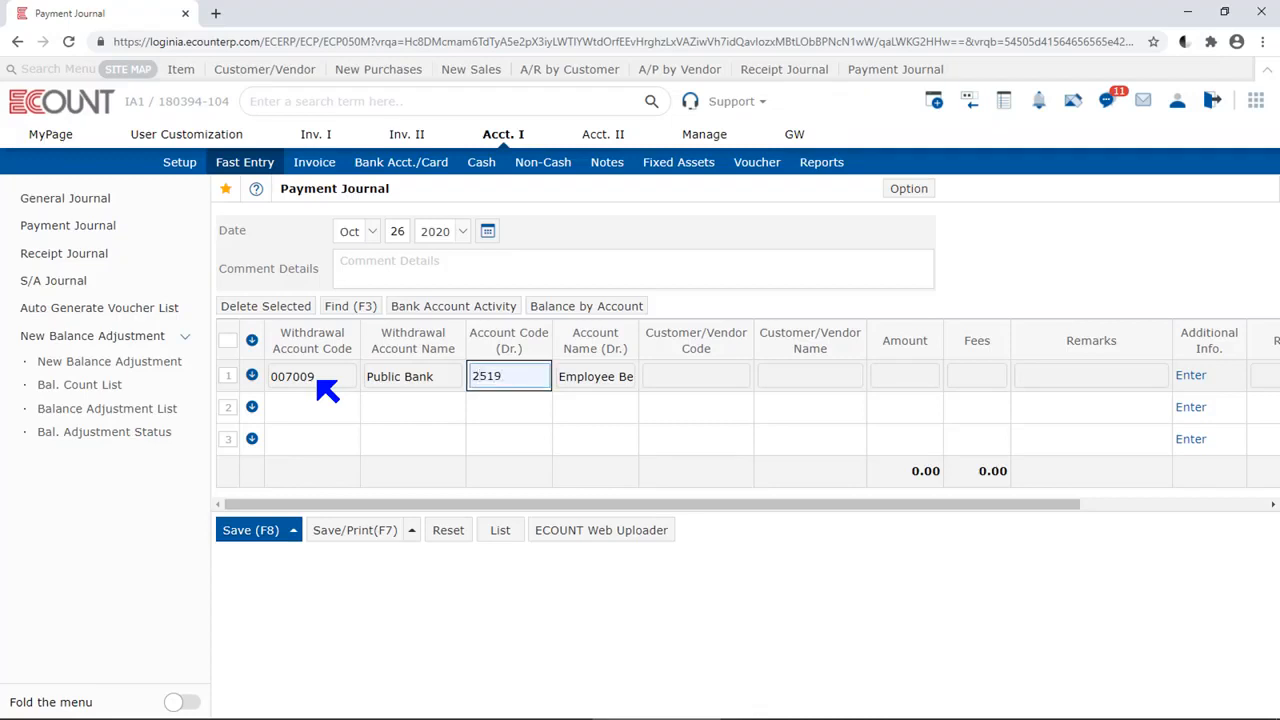
pyautogui.press('Return')
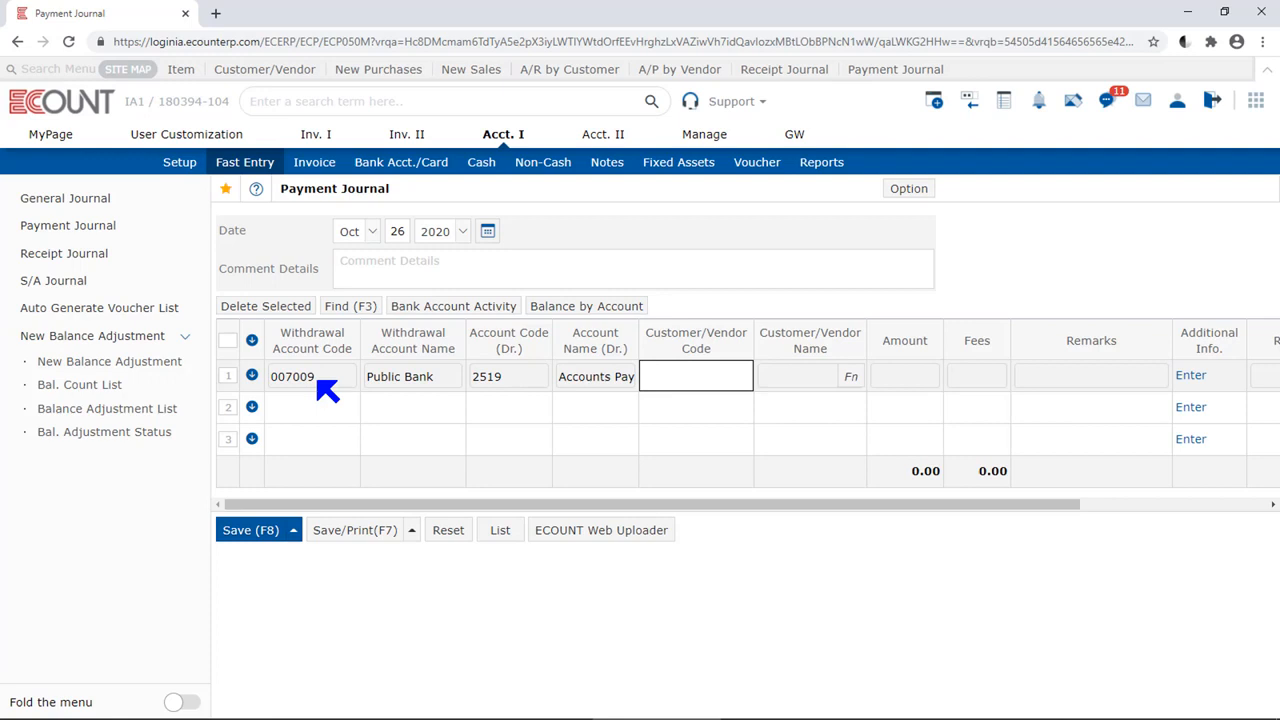
# Set the first row's customer/vendor to Life Trading and its amount to 3,000
pyautogui.write('life t')
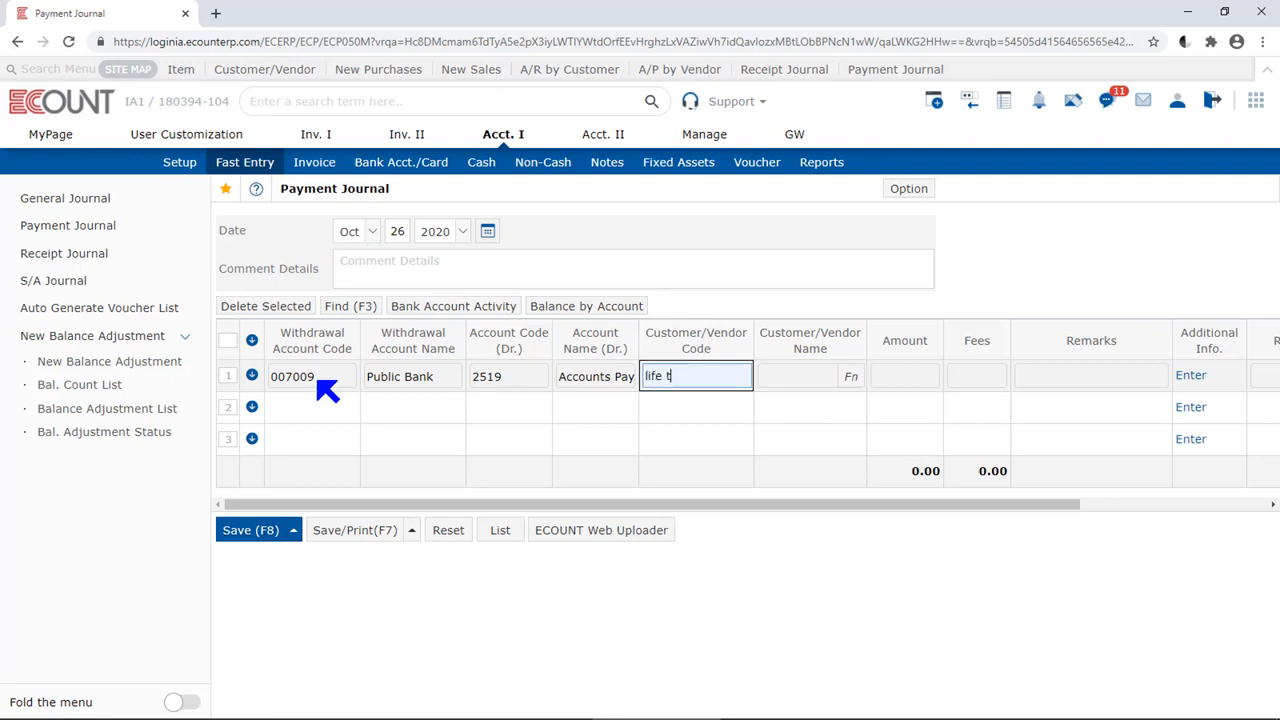
pyautogui.press('Return')
pyautogui.press('Return')
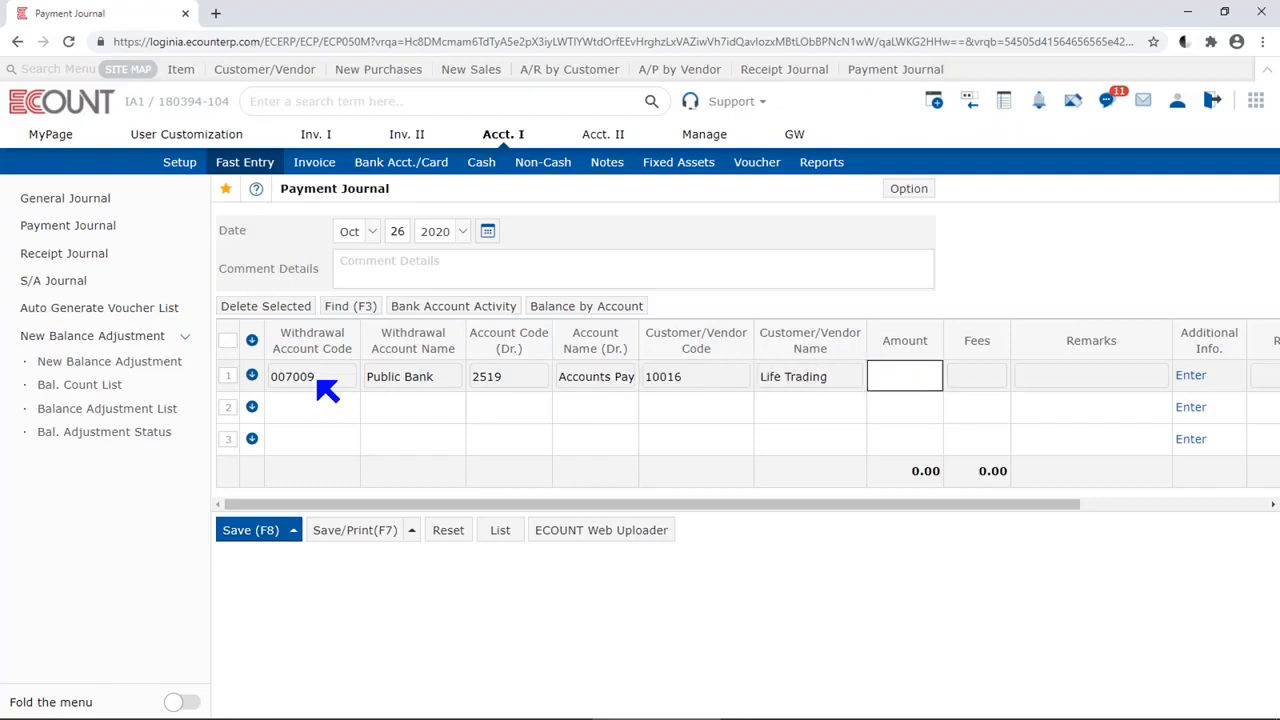
pyautogui.write('3000')
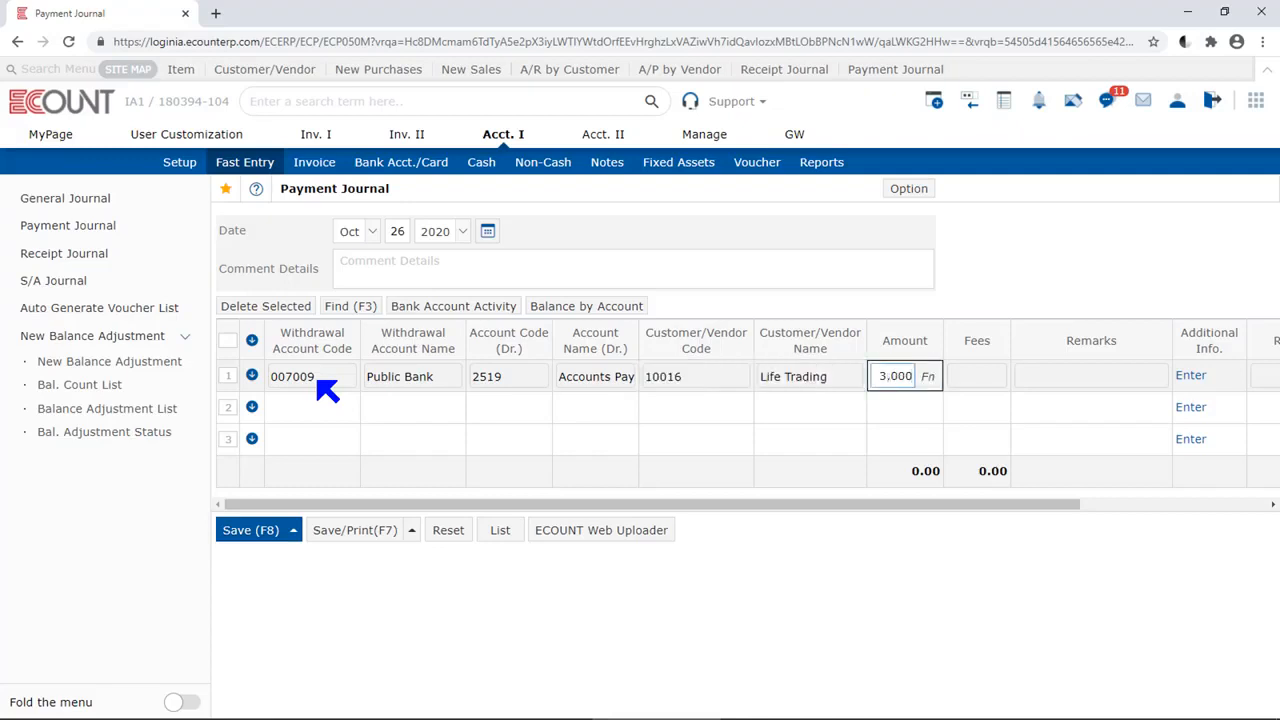
pyautogui.press('Return')
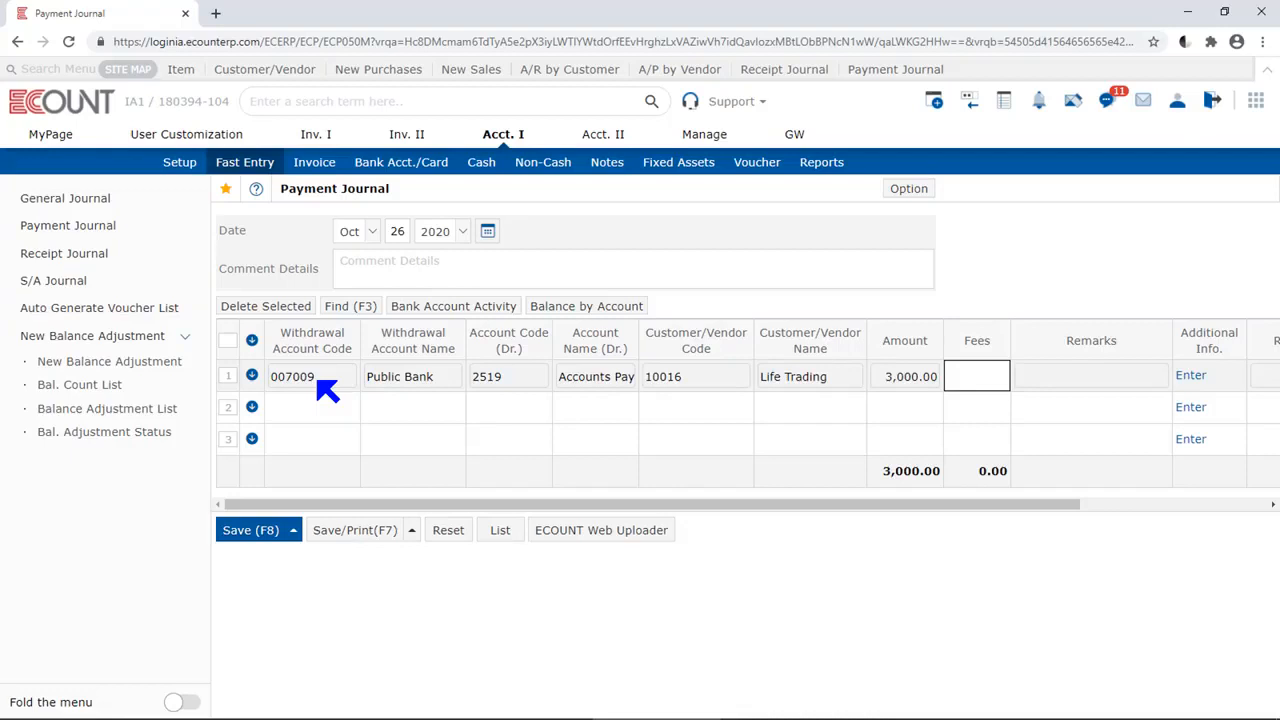
# Leave the first row's fees blank and enter the remarks "Purchase credit paid"
pyautogui.press('Return')
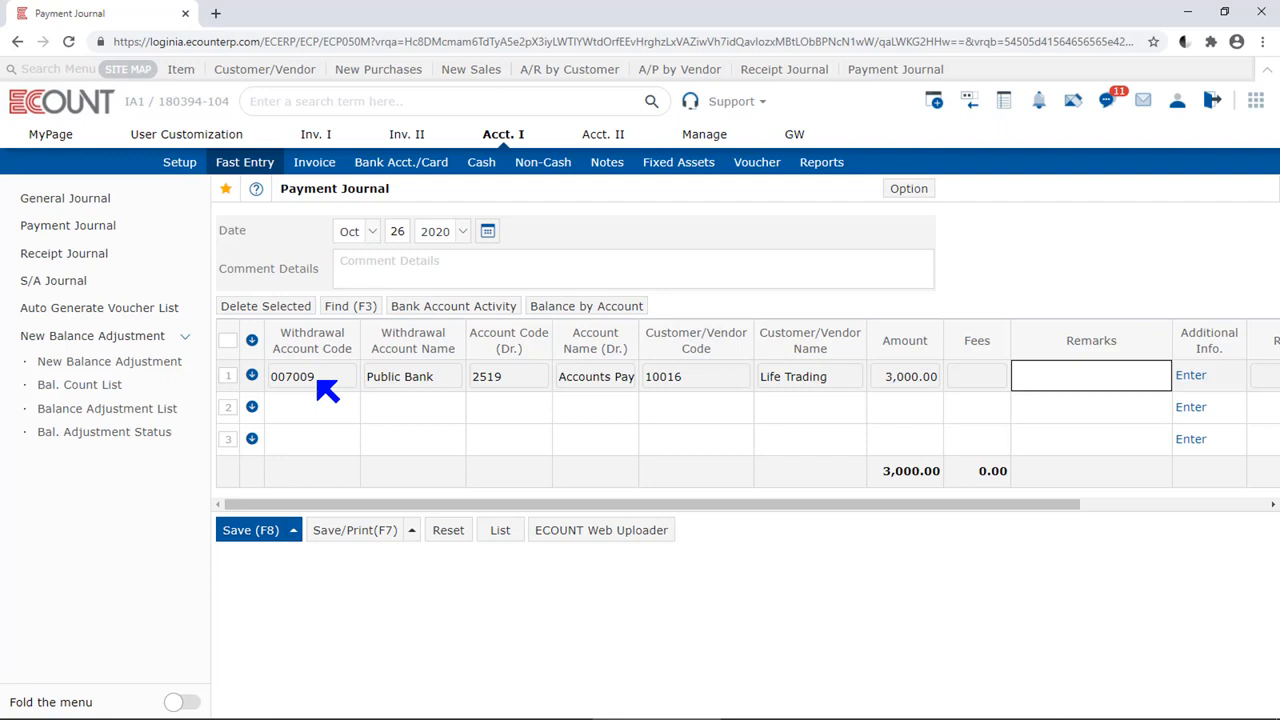
pyautogui.write('Purchase ')
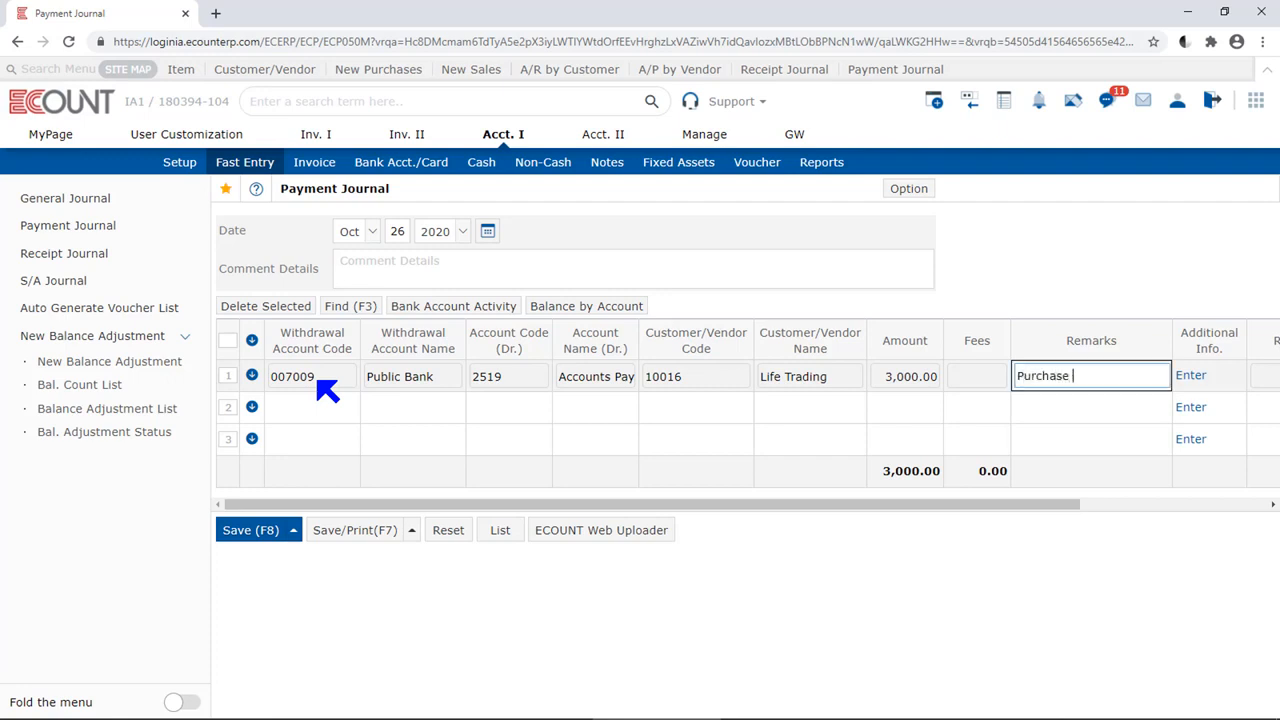
pyautogui.write('credit paid')
pyautogui.press('Return')
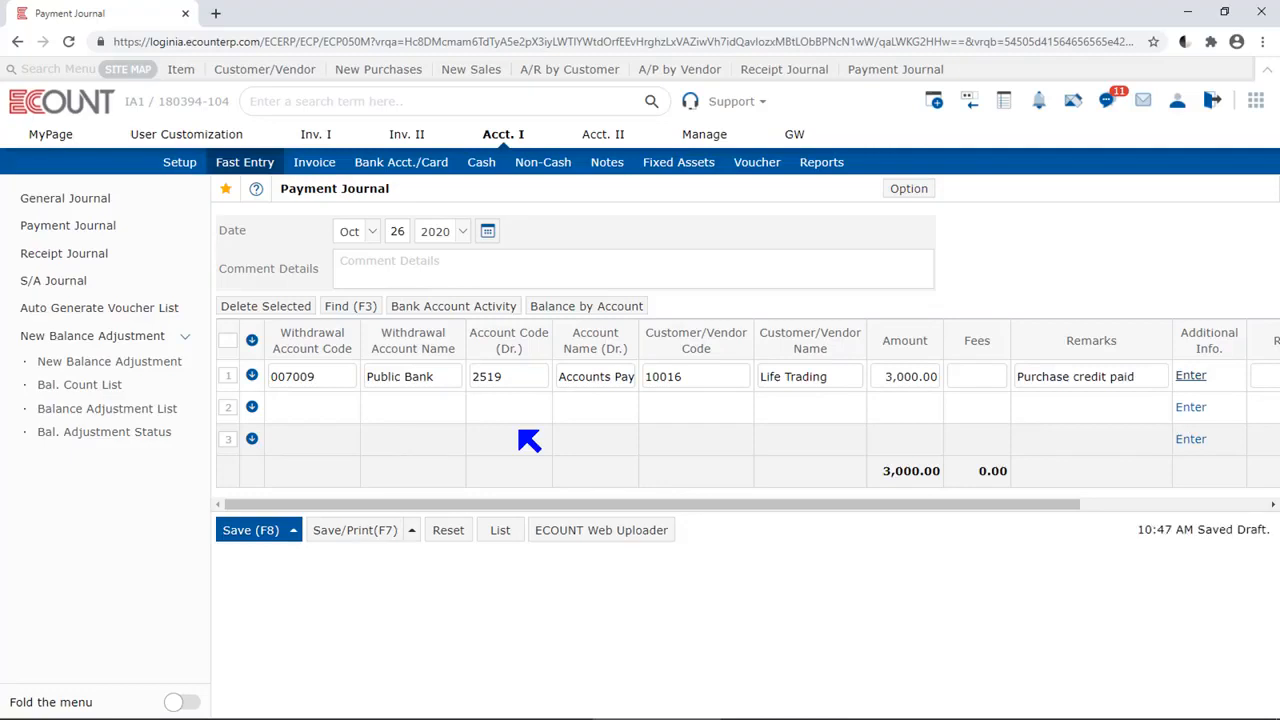
# Set the second row's withdrawal account to Cash
pyautogui.click(314, 406)
pyautogui.write('cash')
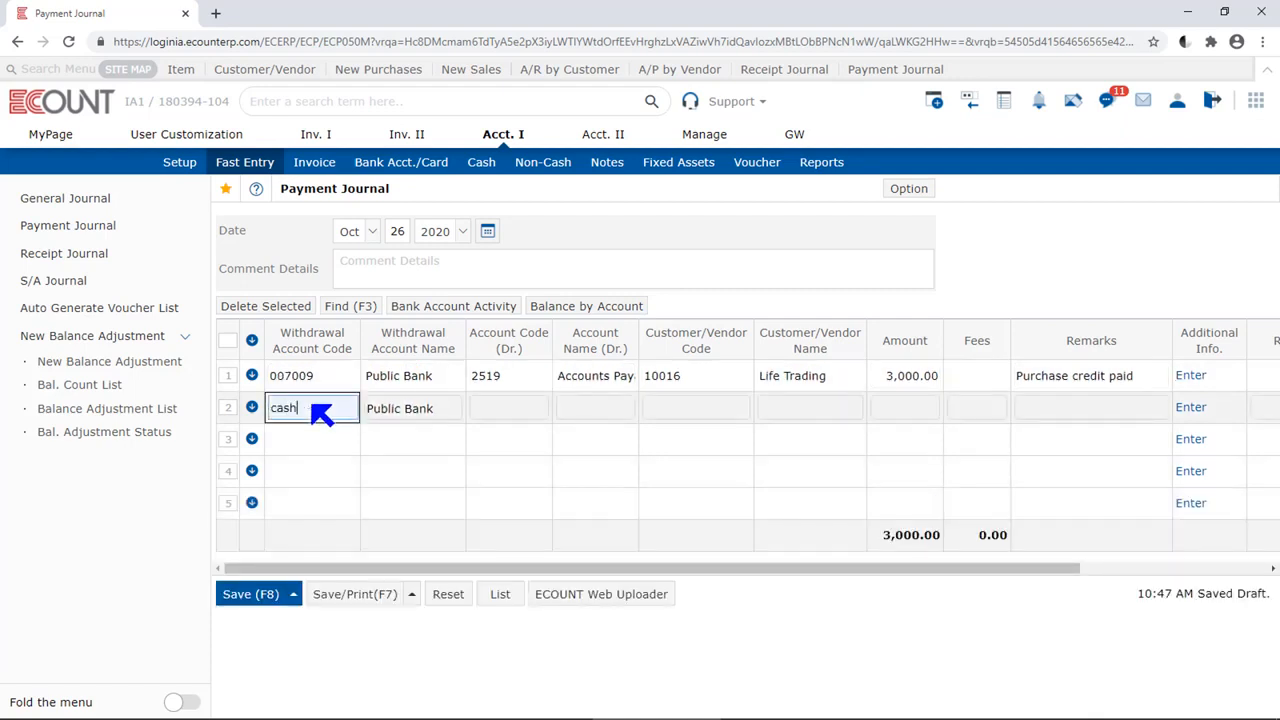
pyautogui.press('Return')
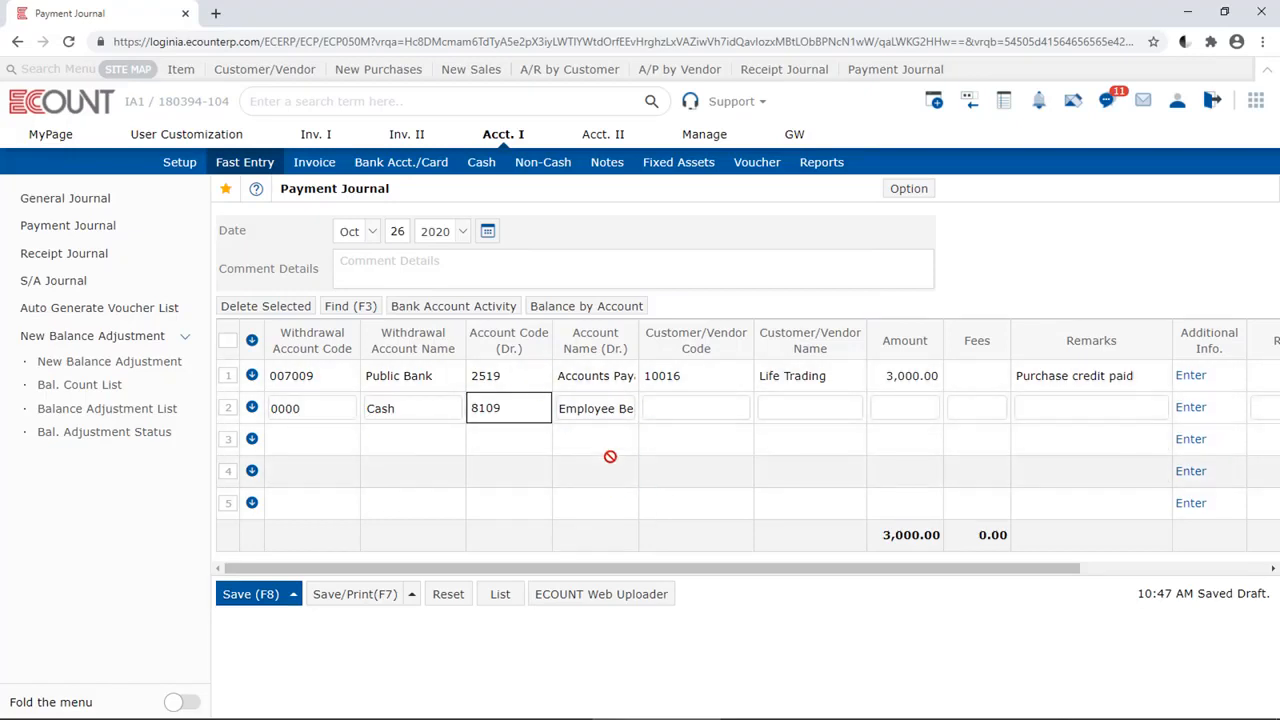
# Set the second row's customer/vendor name to Supermarket A, leaving its code blank, and its amount to 200
pyautogui.click(728, 412)
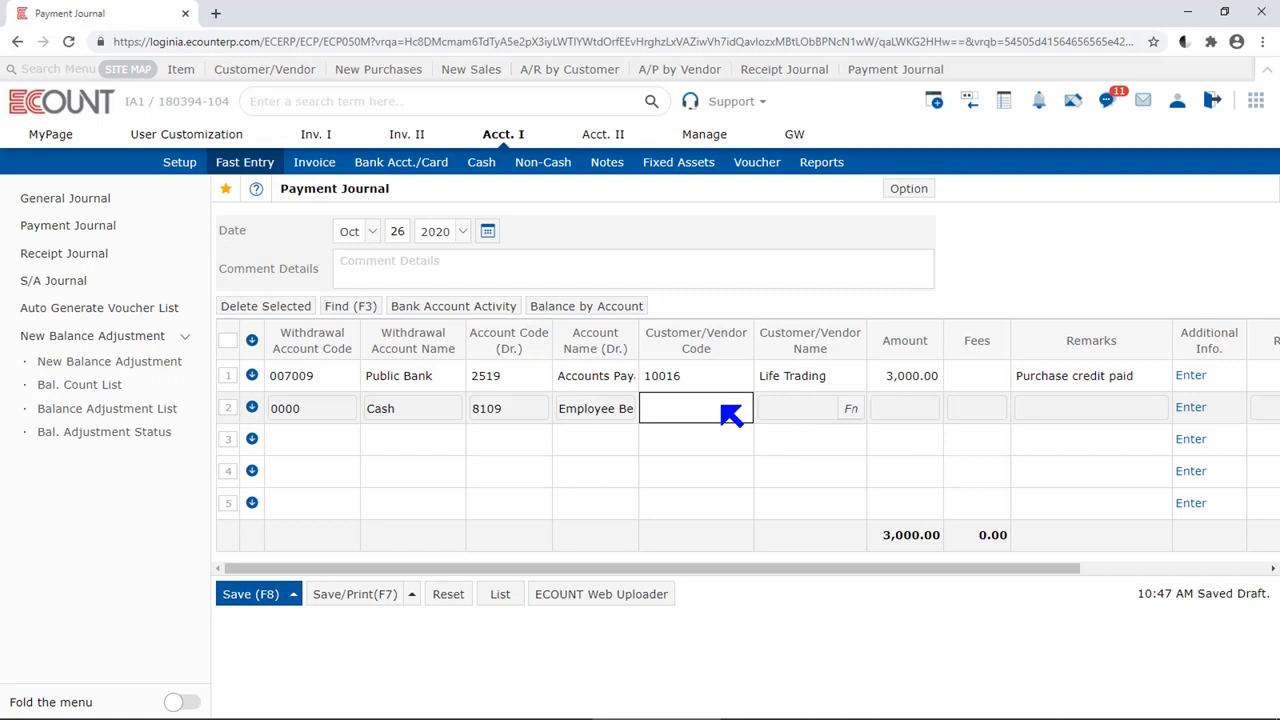
pyautogui.click(806, 410)
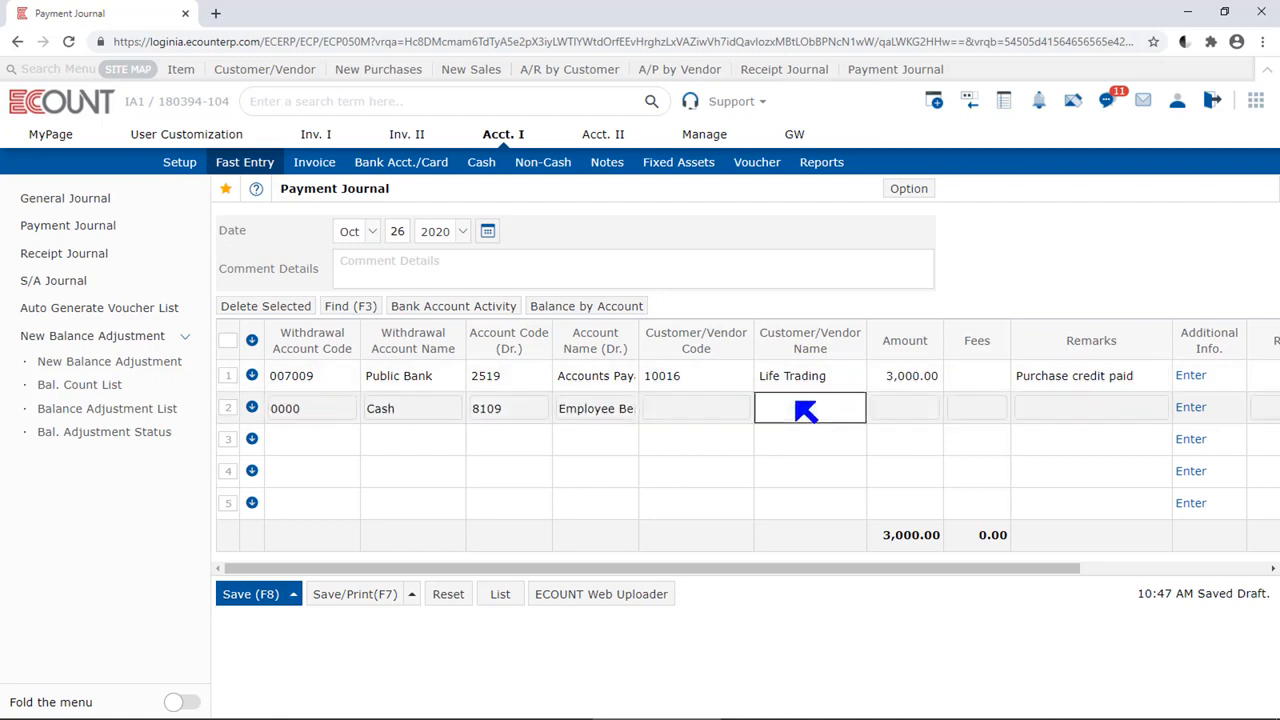
pyautogui.write('Supermarket A')
pyautogui.press('Tab')
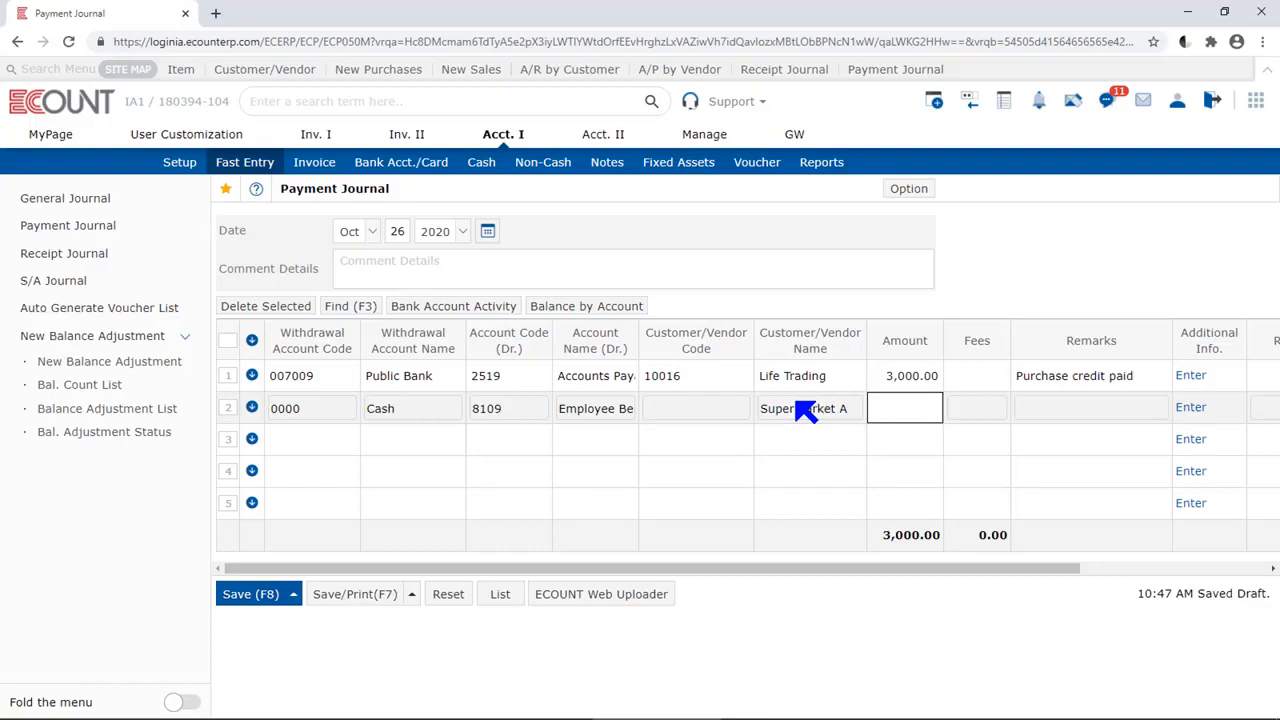
pyautogui.write('200')
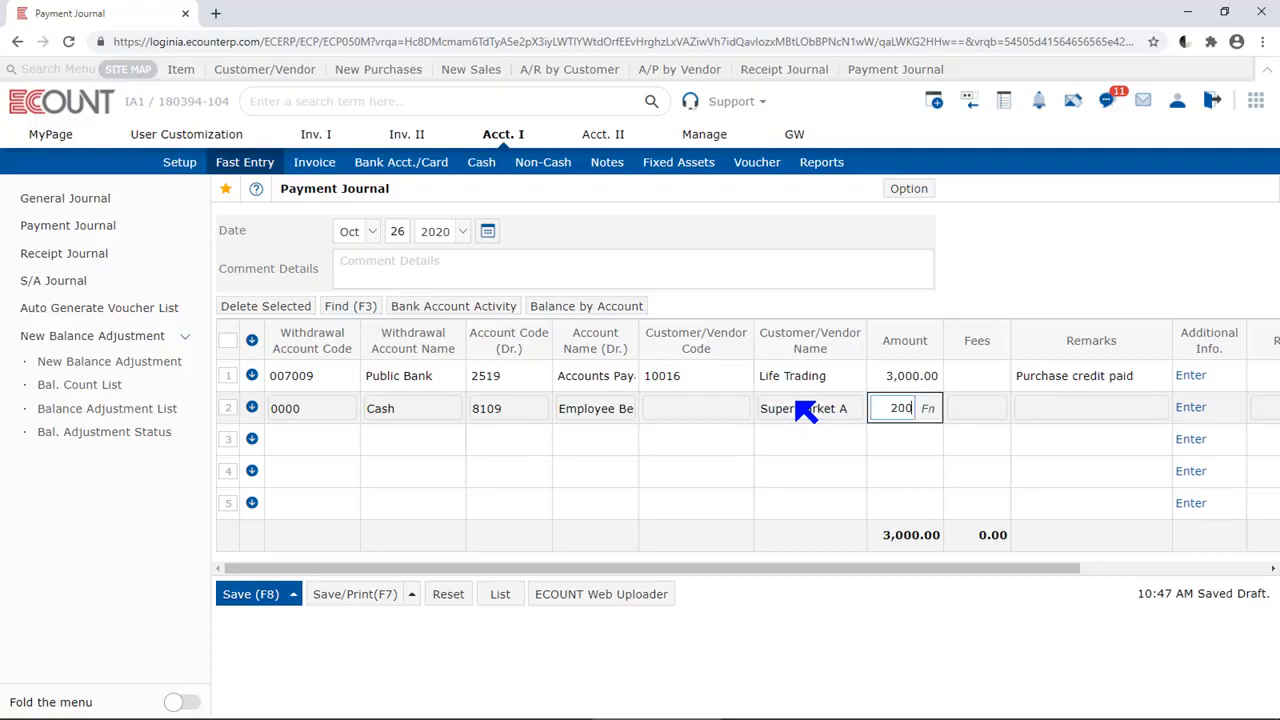
pyautogui.press('Return')
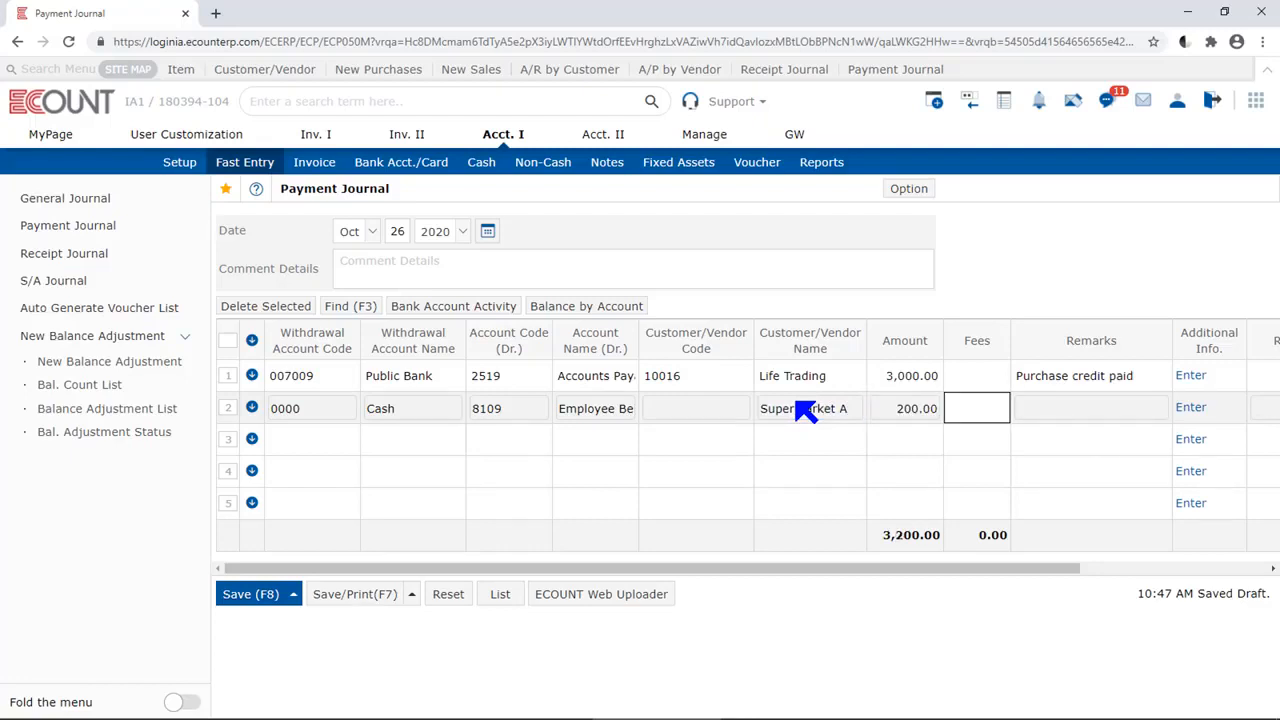
# Leave the second row's fees blank and enter the remarks "Snacks for employees"
pyautogui.press('Return')
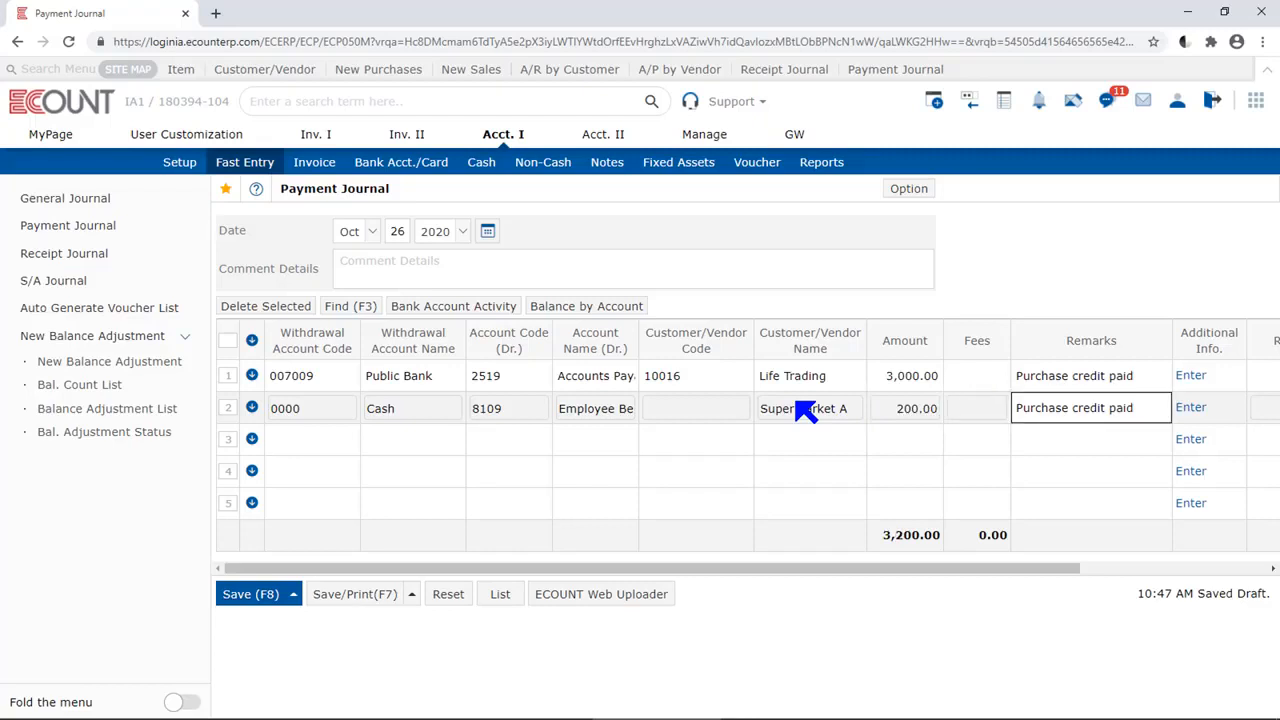
pyautogui.write('Snacks for')
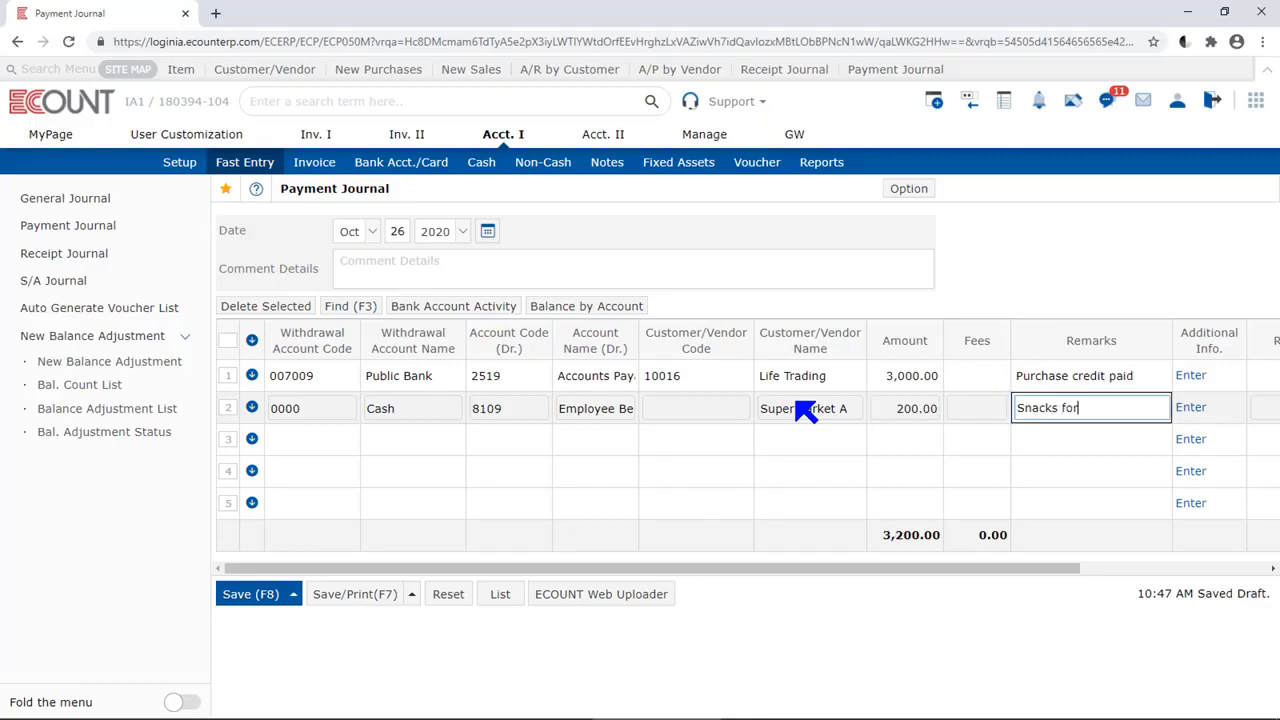
pyautogui.write(' employees')
pyautogui.press('Return')
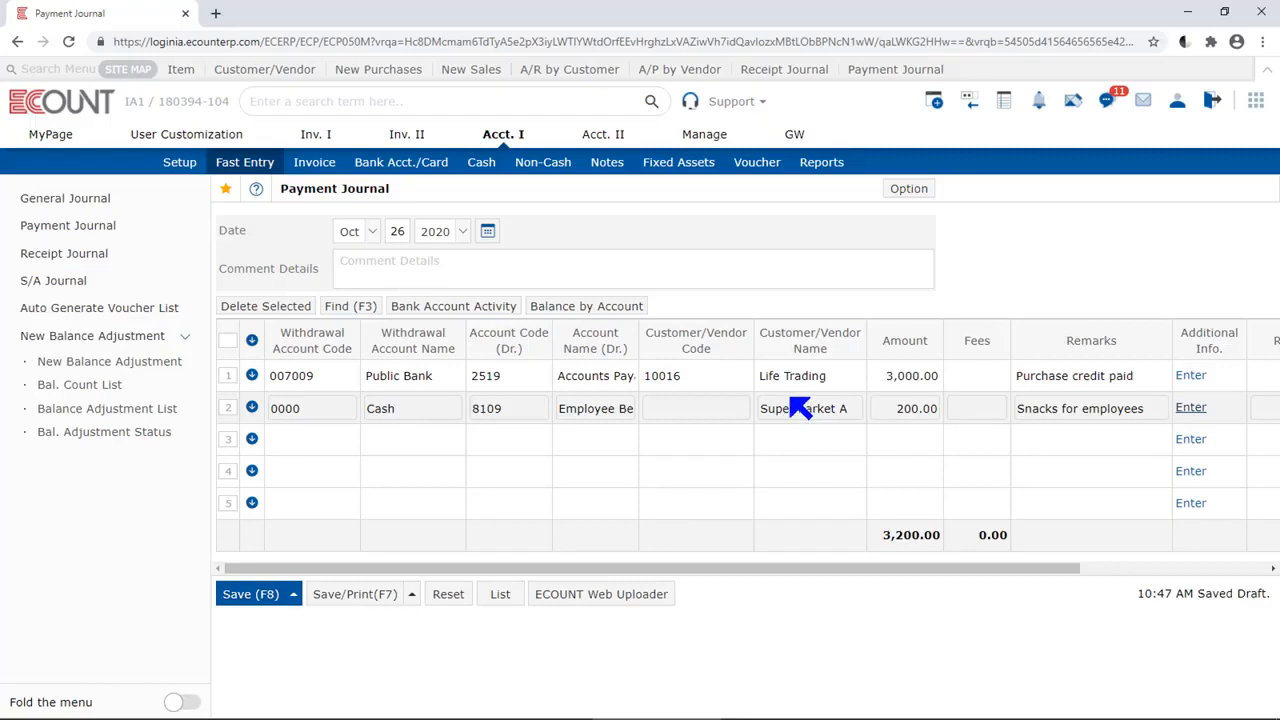
# Set the third row's withdrawal account to the Visa Credit card from the bank account search
pyautogui.click(296, 442)
pyautogui.doubleClick(289, 434)
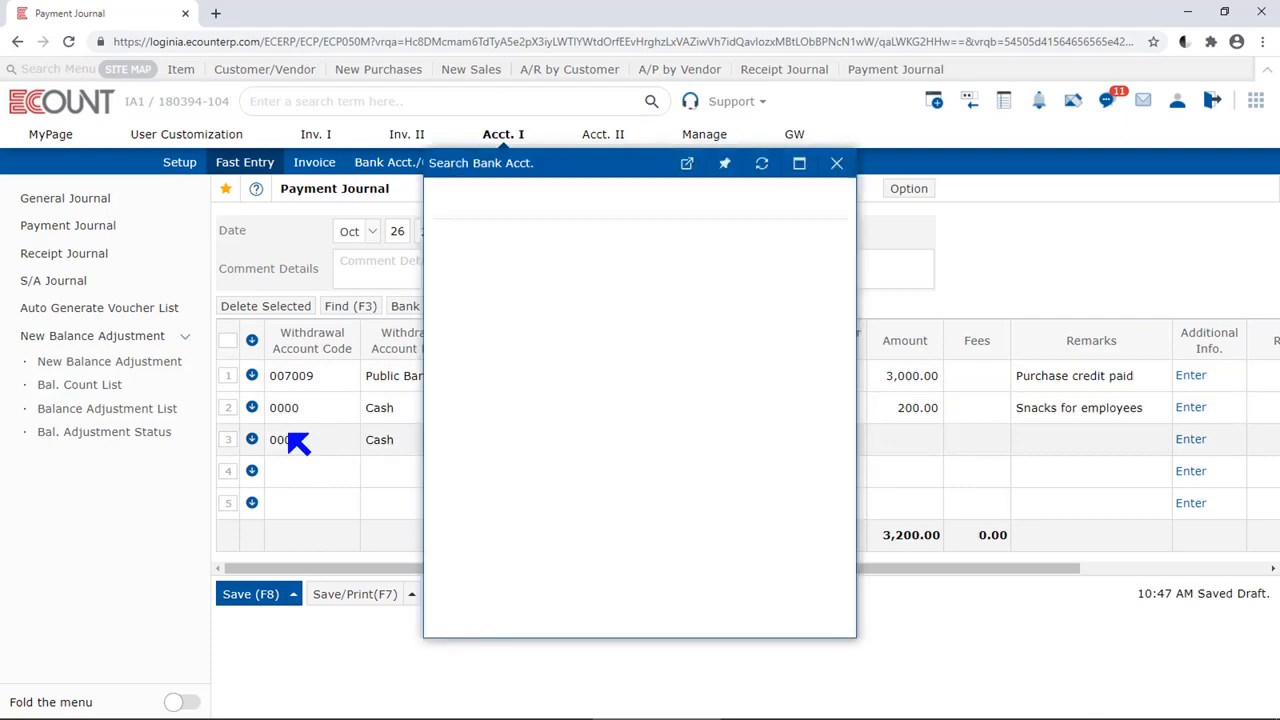
pyautogui.scroll(-1, 617, 454)
pyautogui.click(704, 578)
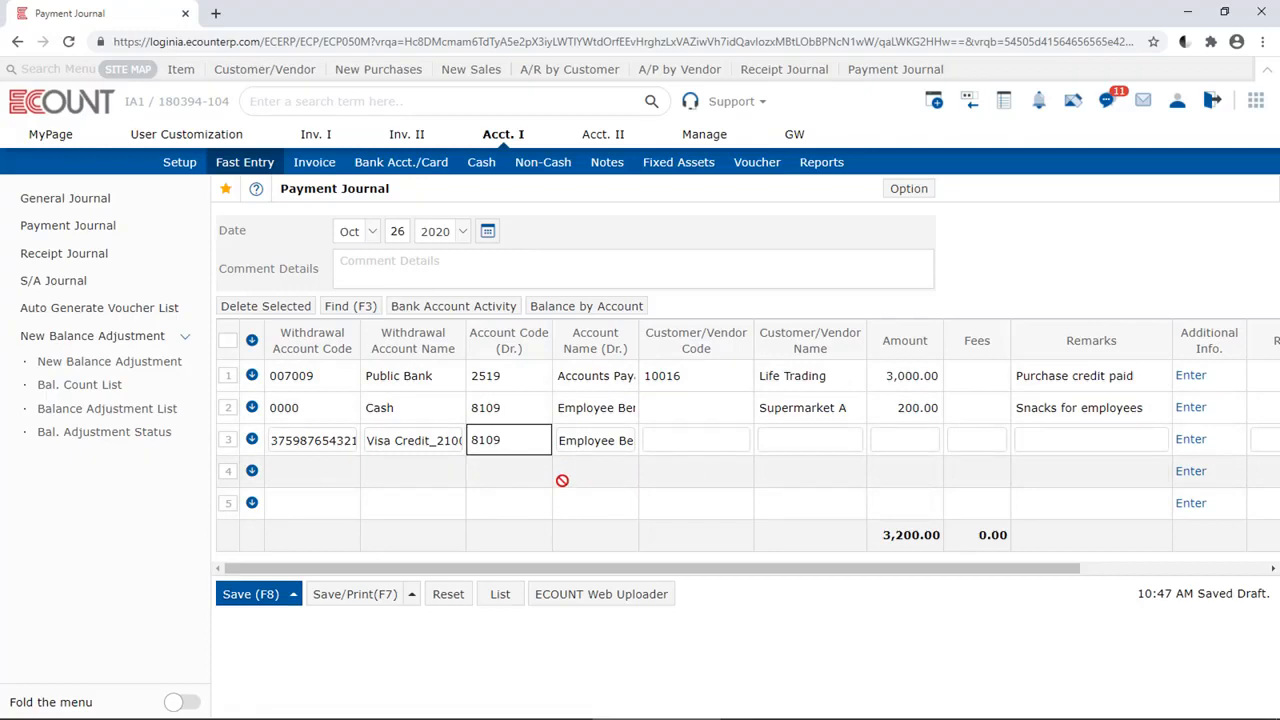
# Set the third row's customer/vendor name to TAO and its amount to 1,000
pyautogui.click(845, 446)
pyautogui.write('T')
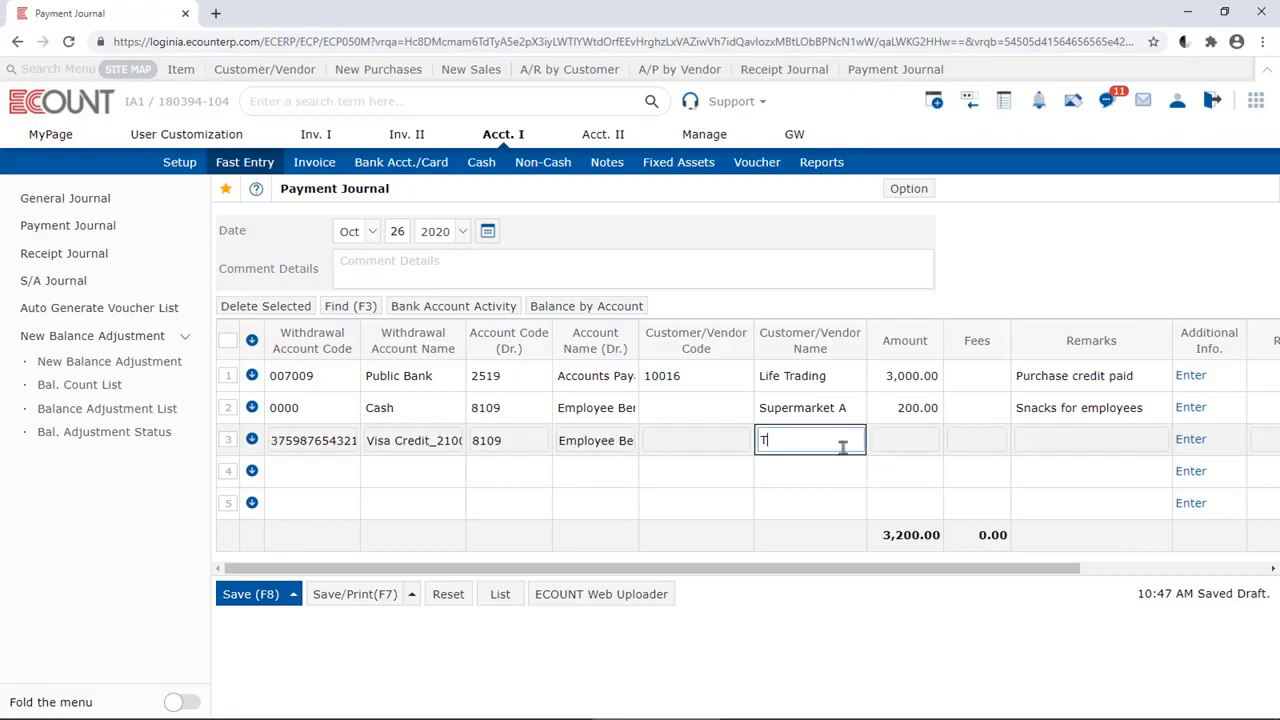
pyautogui.write('AO')
pyautogui.press('Tab')
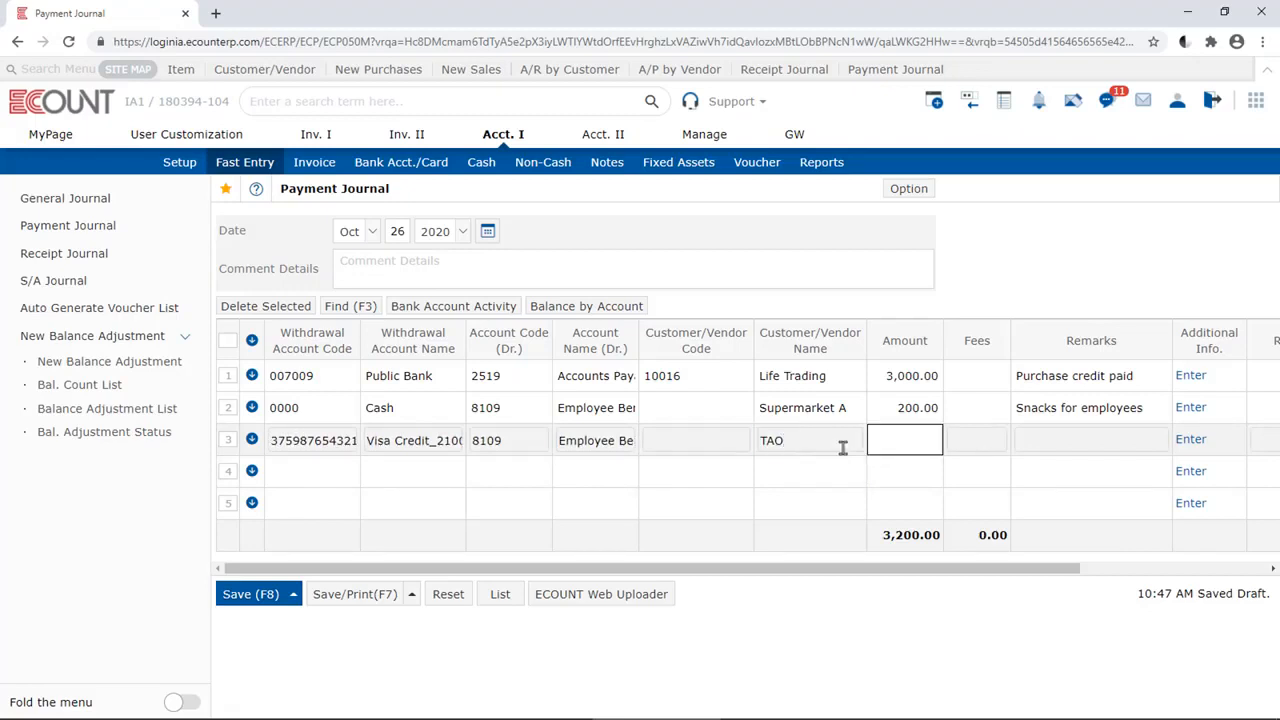
pyautogui.write('1000')
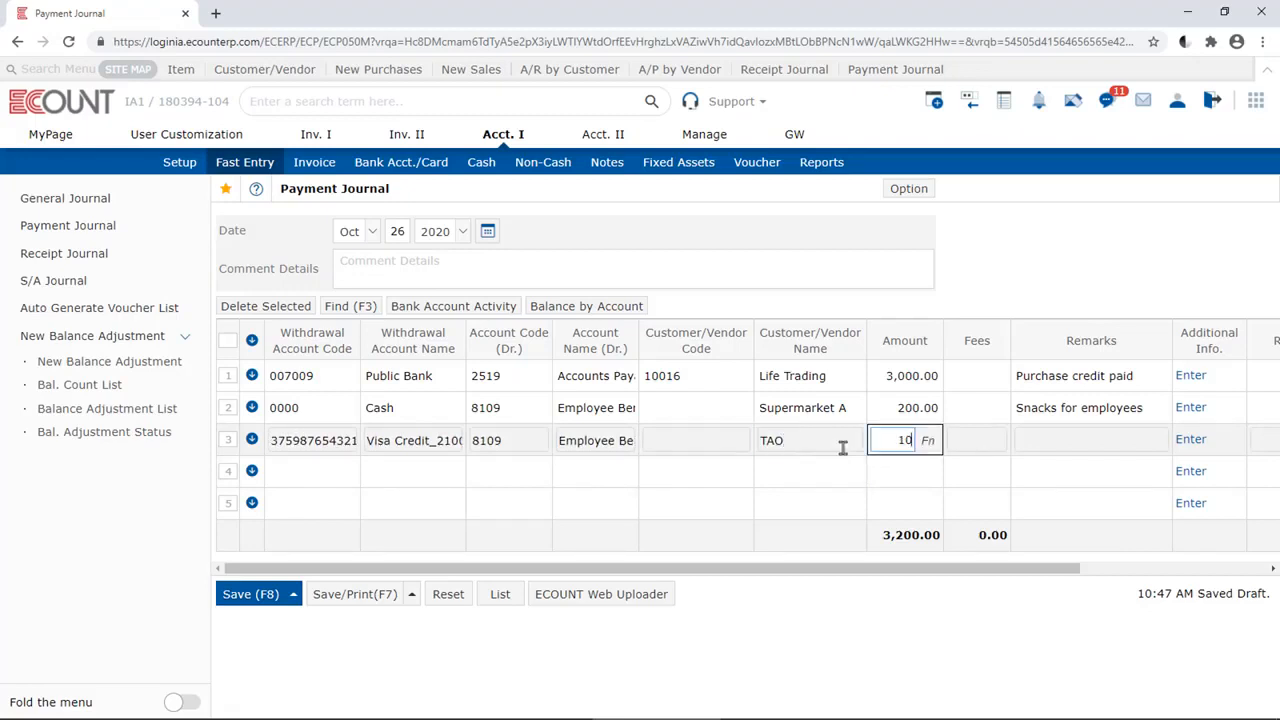
pyautogui.press('Tab')
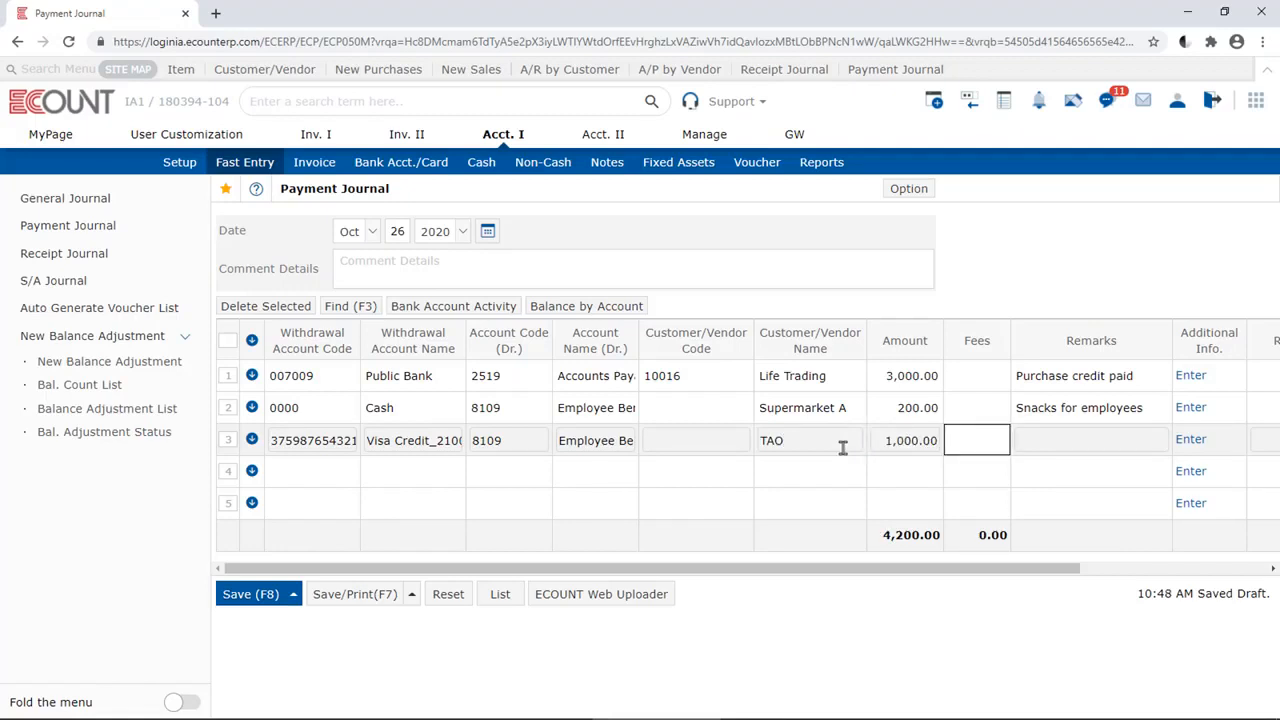
# Leave the third row's fees blank and enter the remarks "Team dinner expense"
pyautogui.press('Tab')
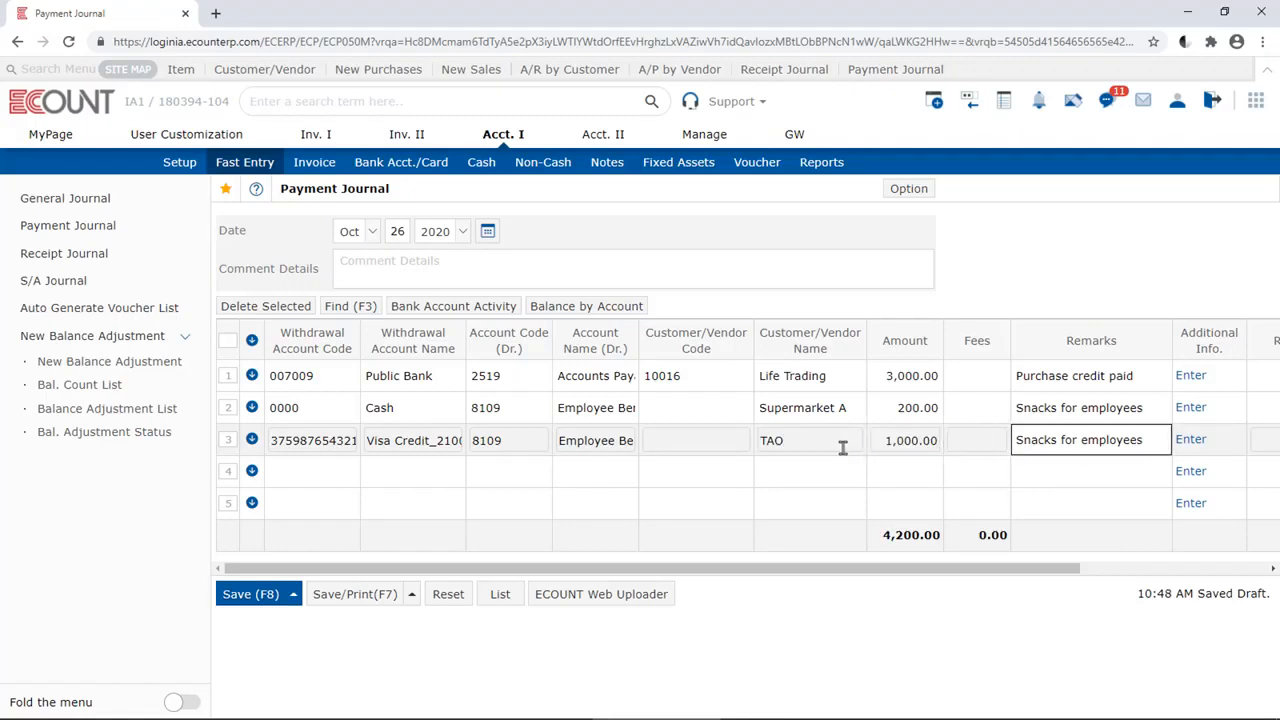
pyautogui.write('Team dinne')
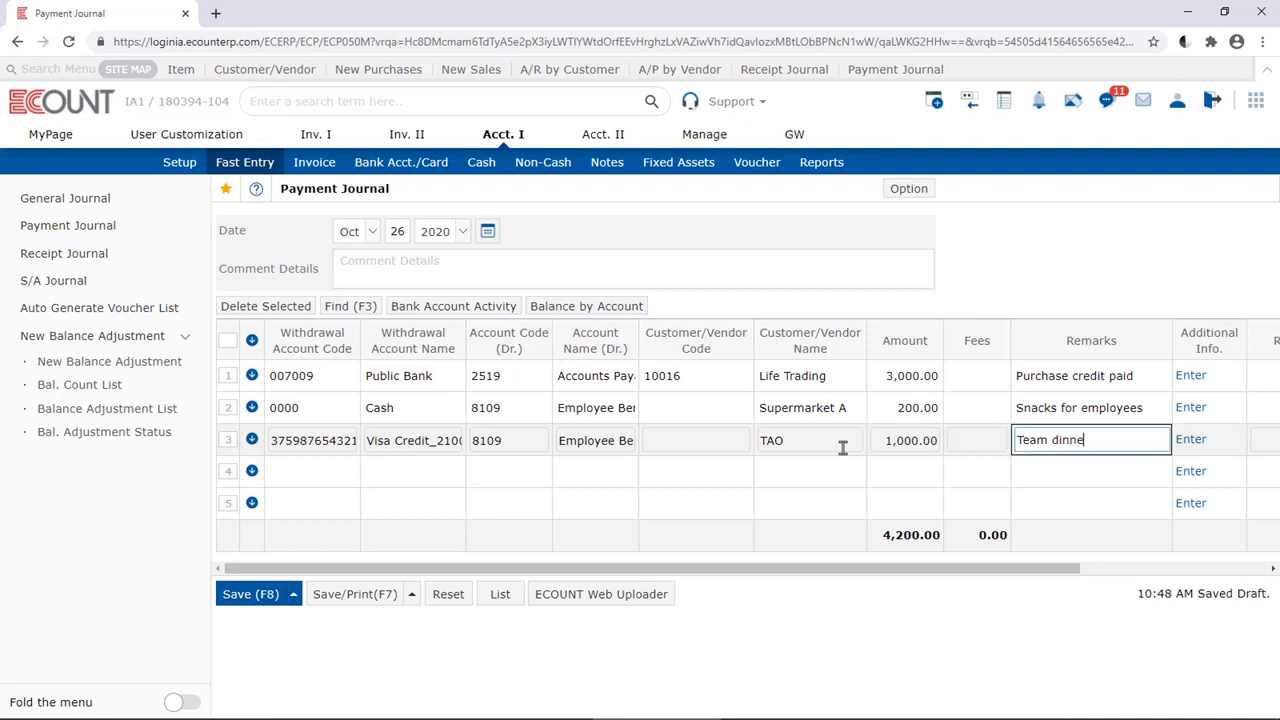
pyautogui.write('r expense')
pyautogui.press('Tab')
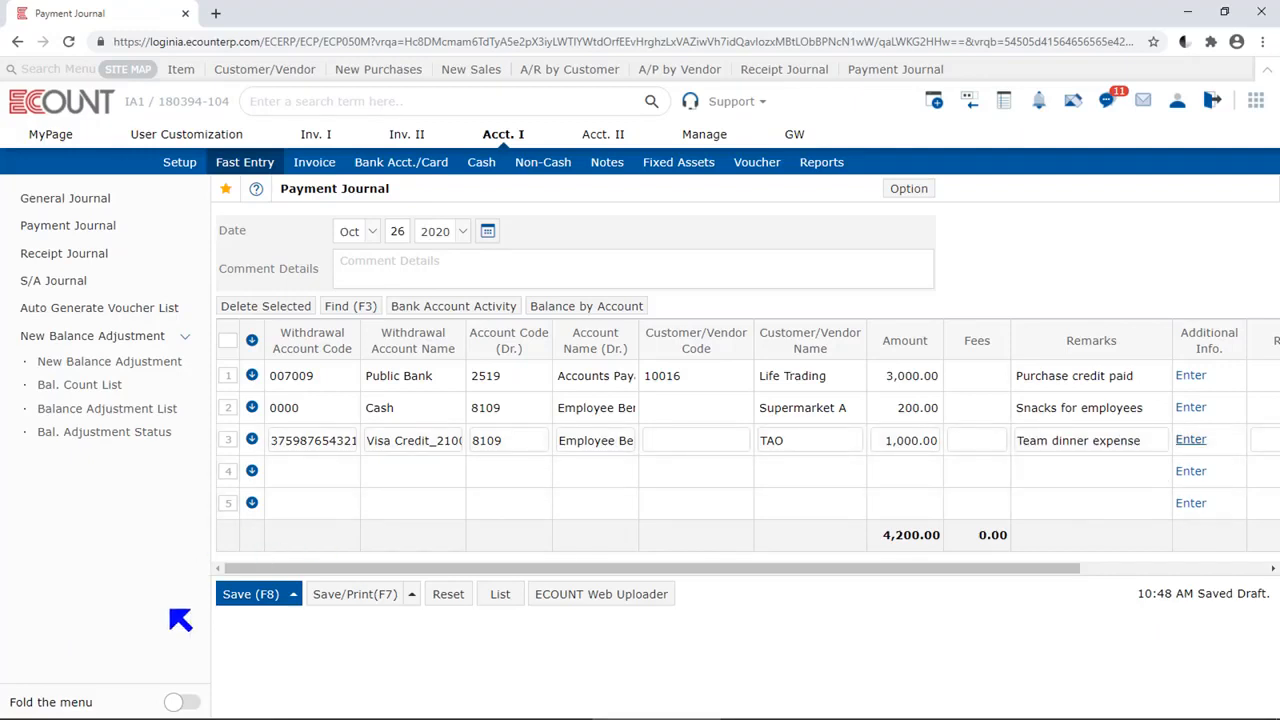
# Save the three payments with the Save/Print Journal option and close the printable journal
pyautogui.click(410, 594)
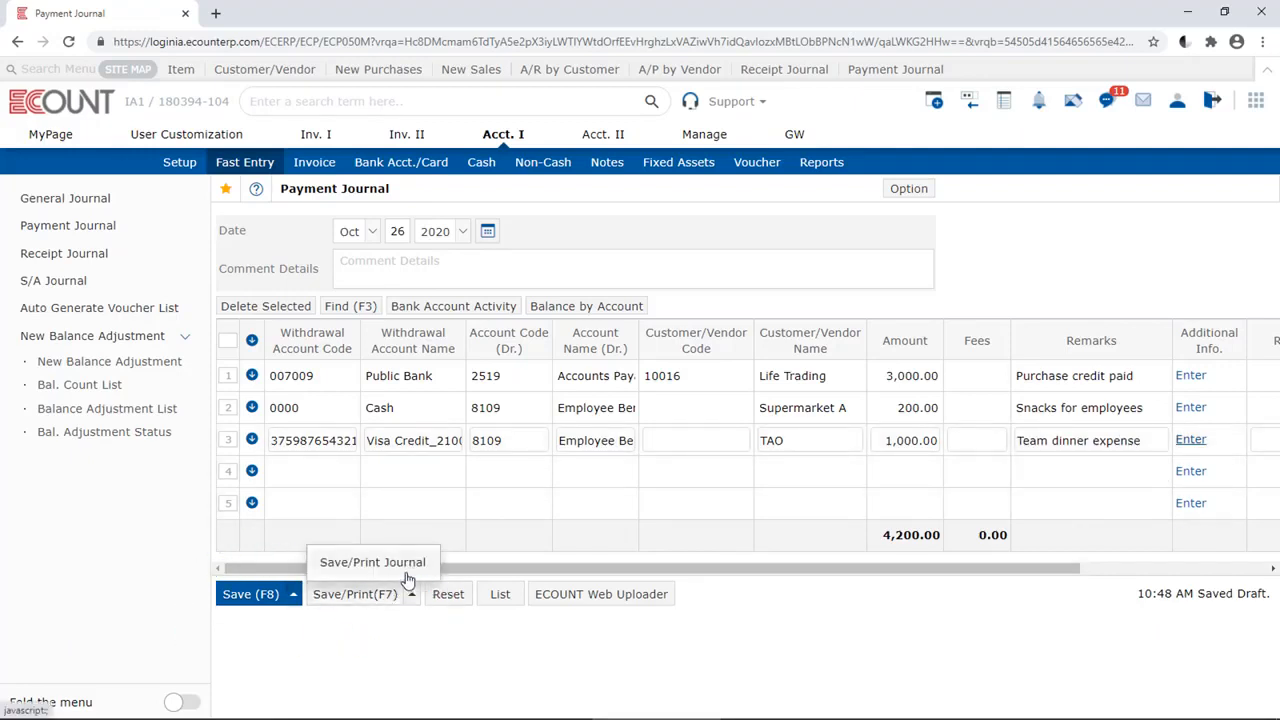
pyautogui.click(318, 634)
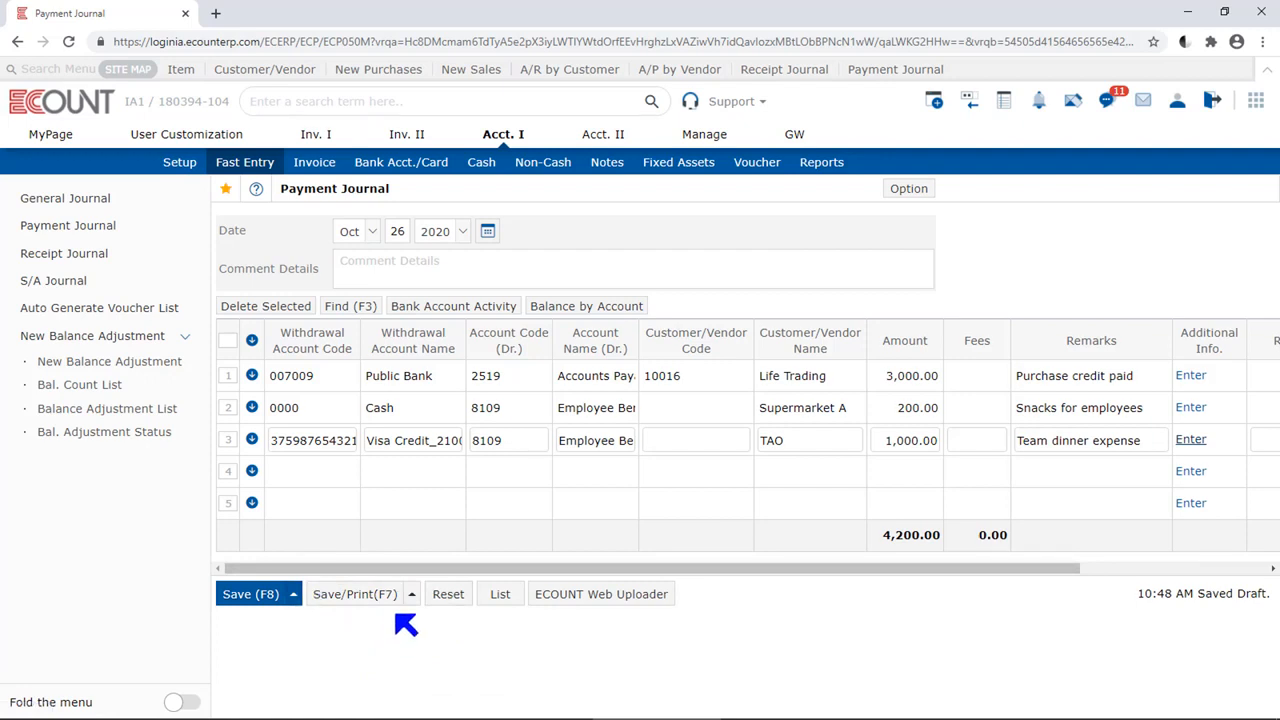
pyautogui.moveTo(392, 596)
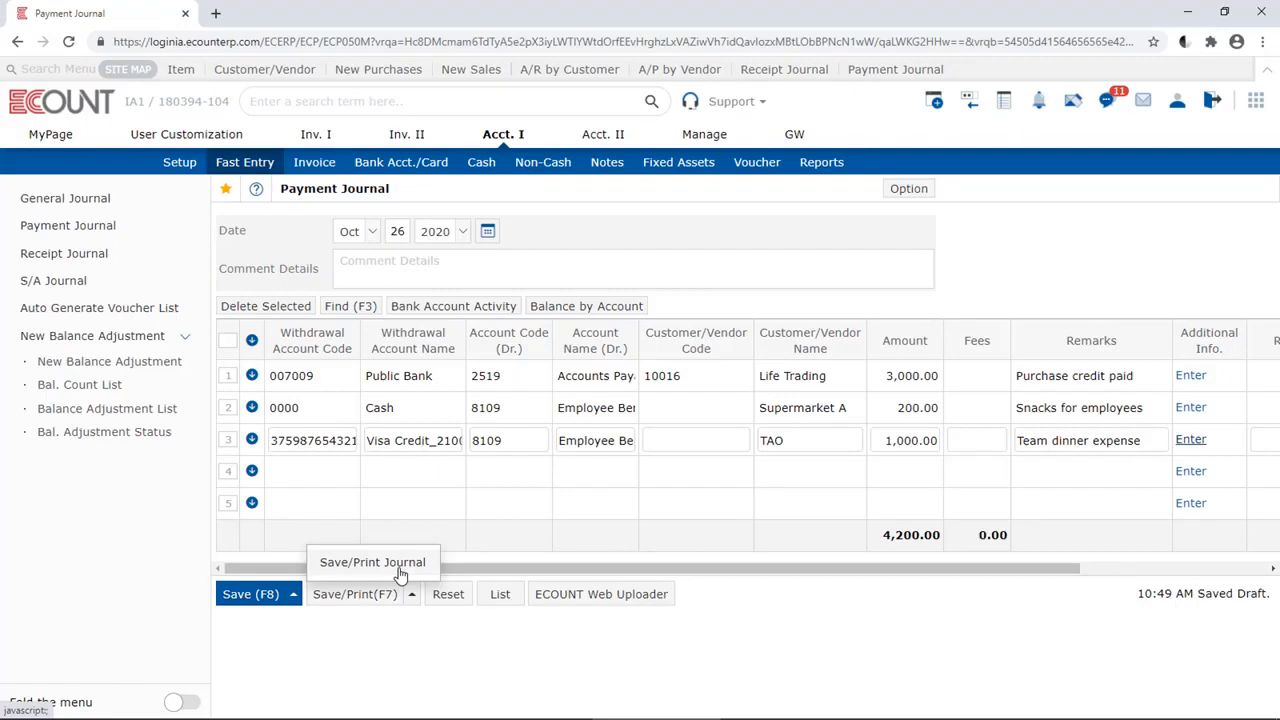
pyautogui.click(400, 574)
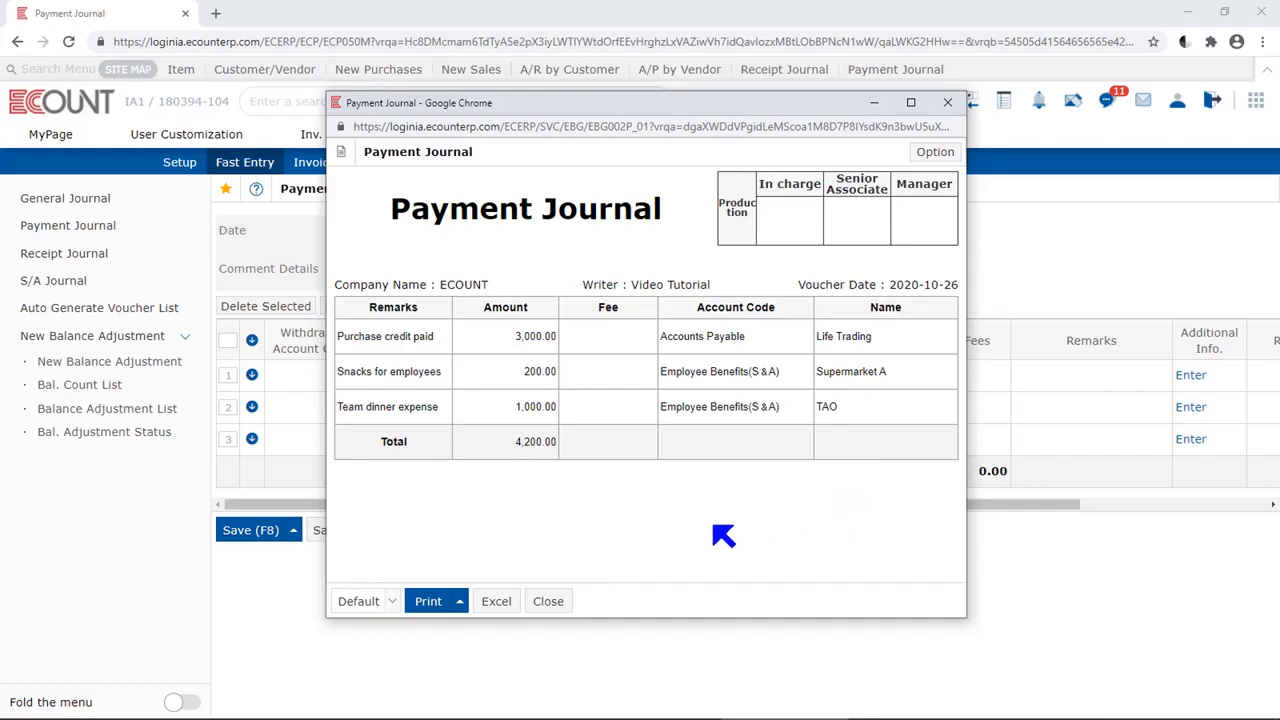
pyautogui.click(550, 601)
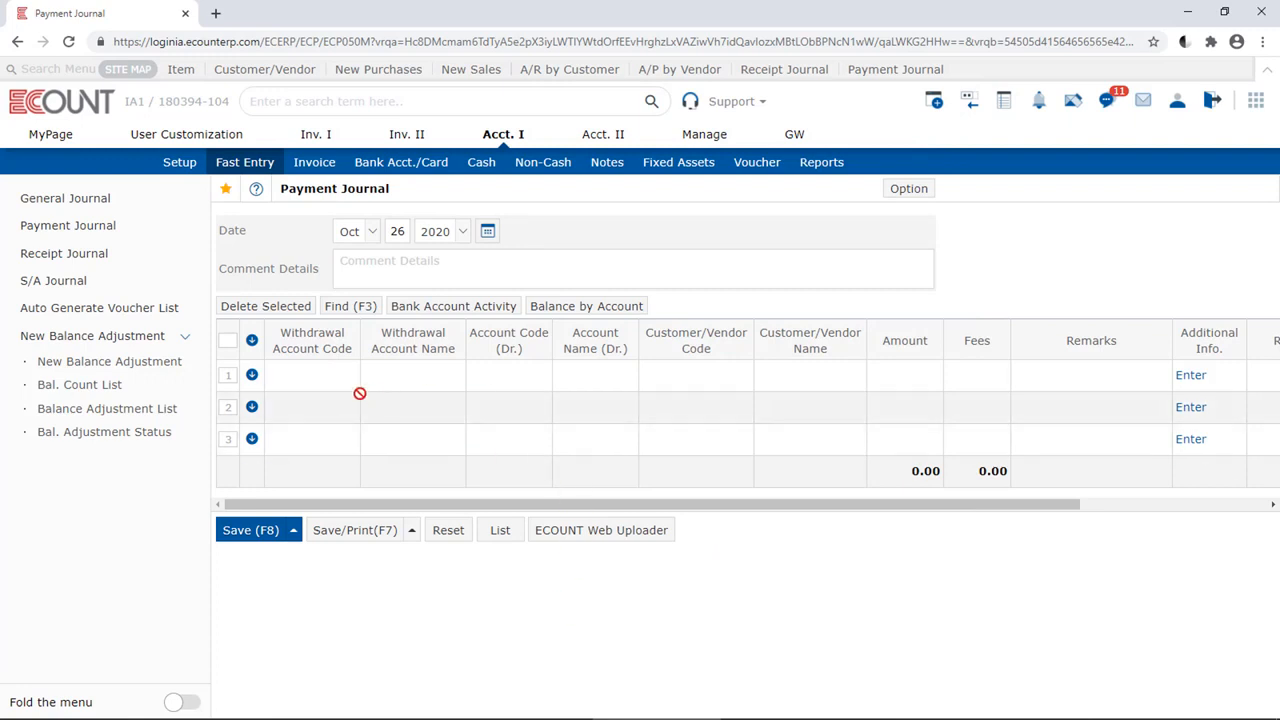
# Fill the withdrawal account of rows 1 through 6 in the blank payment journal with Public Bank
pyautogui.click(320, 382)
pyautogui.write('pub')
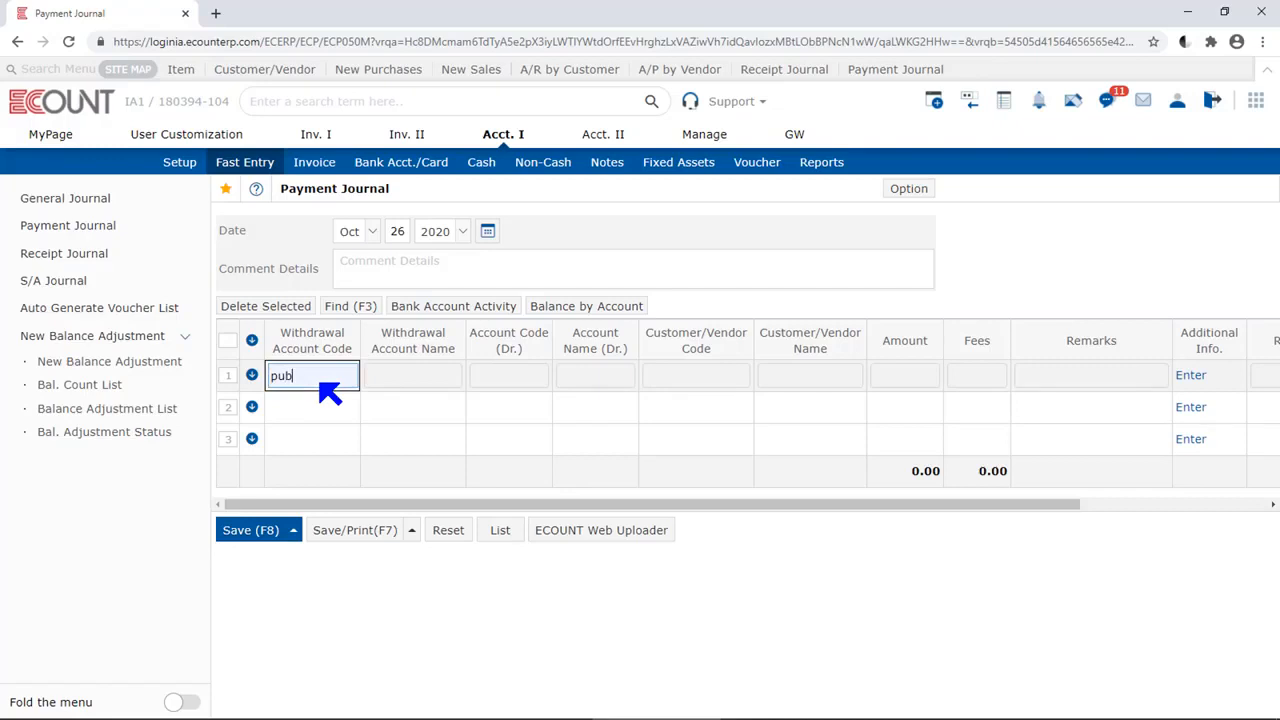
pyautogui.press('Return')
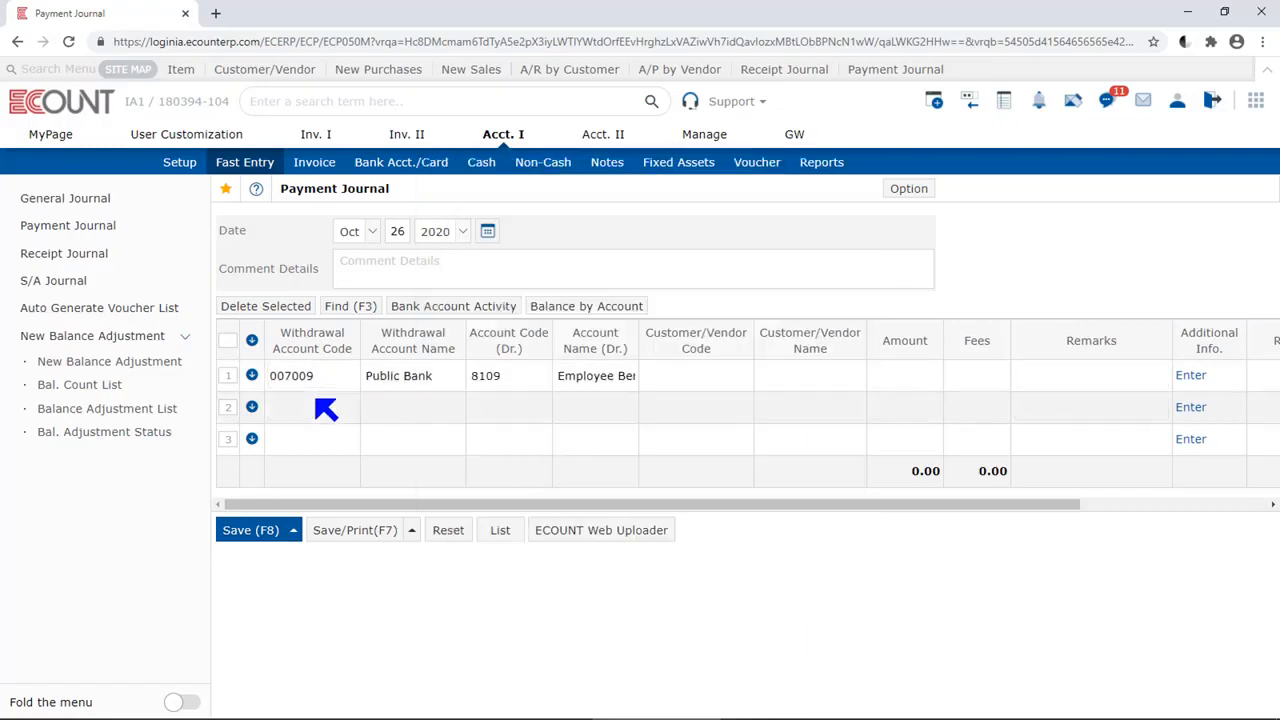
pyautogui.click(312, 405)
pyautogui.click(306, 440)
pyautogui.click(304, 472)
pyautogui.click(302, 504)
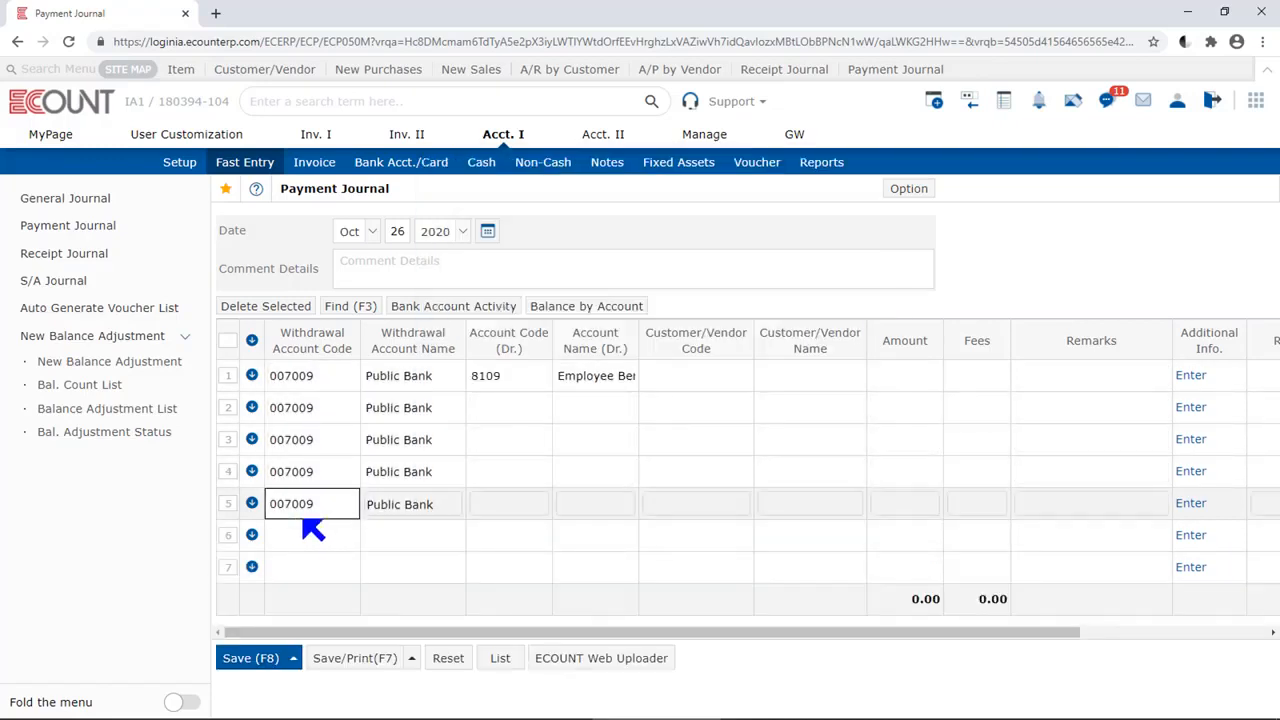
pyautogui.click(310, 538)
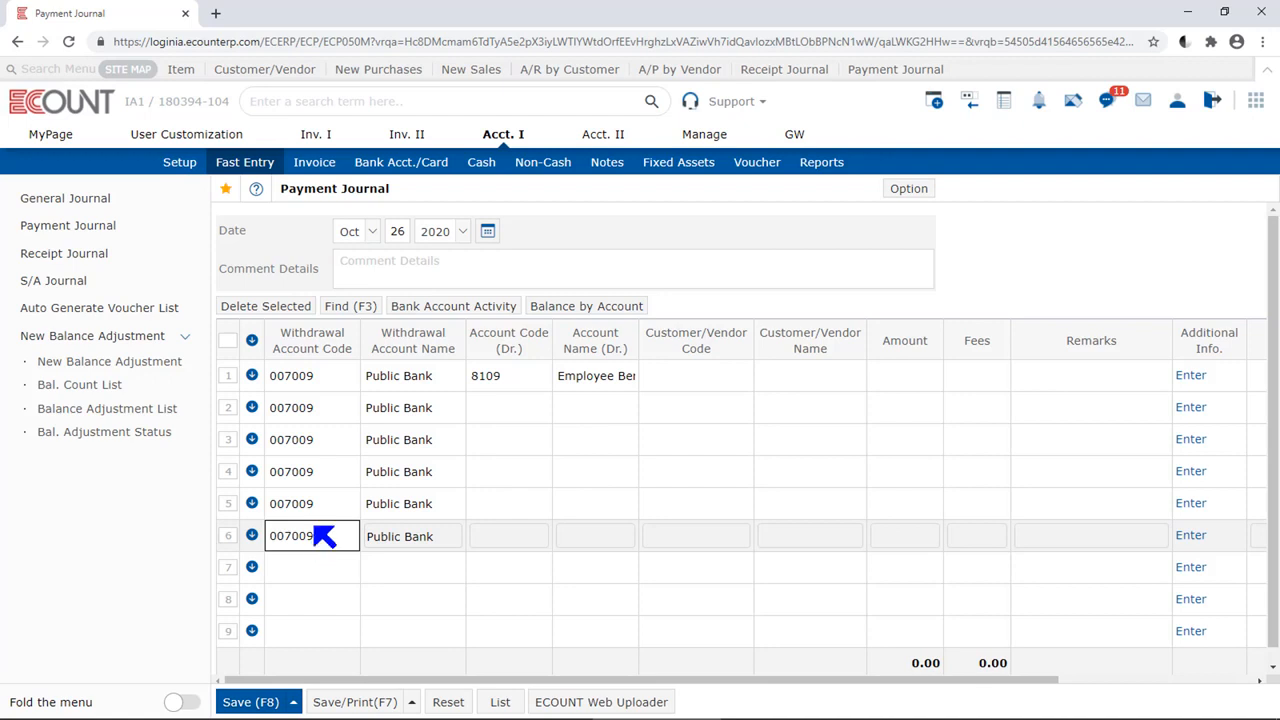
# Delete the third row's entry from the payment journal
pyautogui.click(222, 444)
pyautogui.click(222, 444)
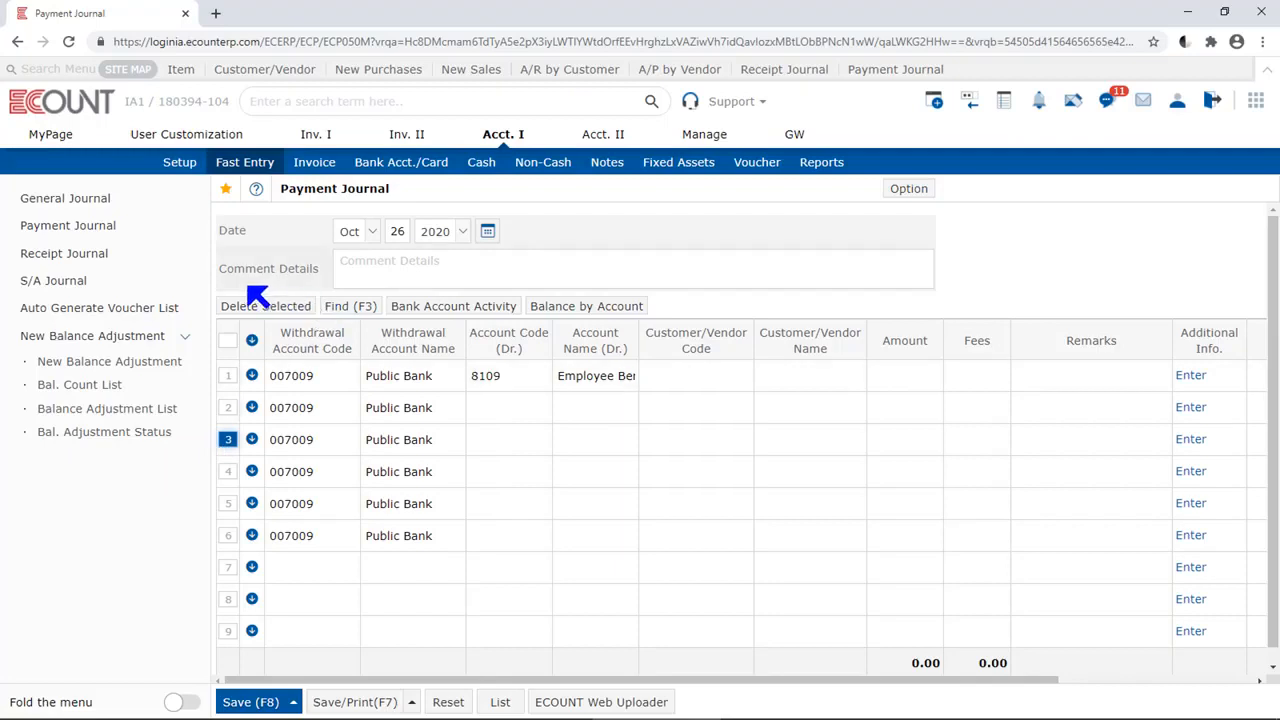
pyautogui.click(292, 308)
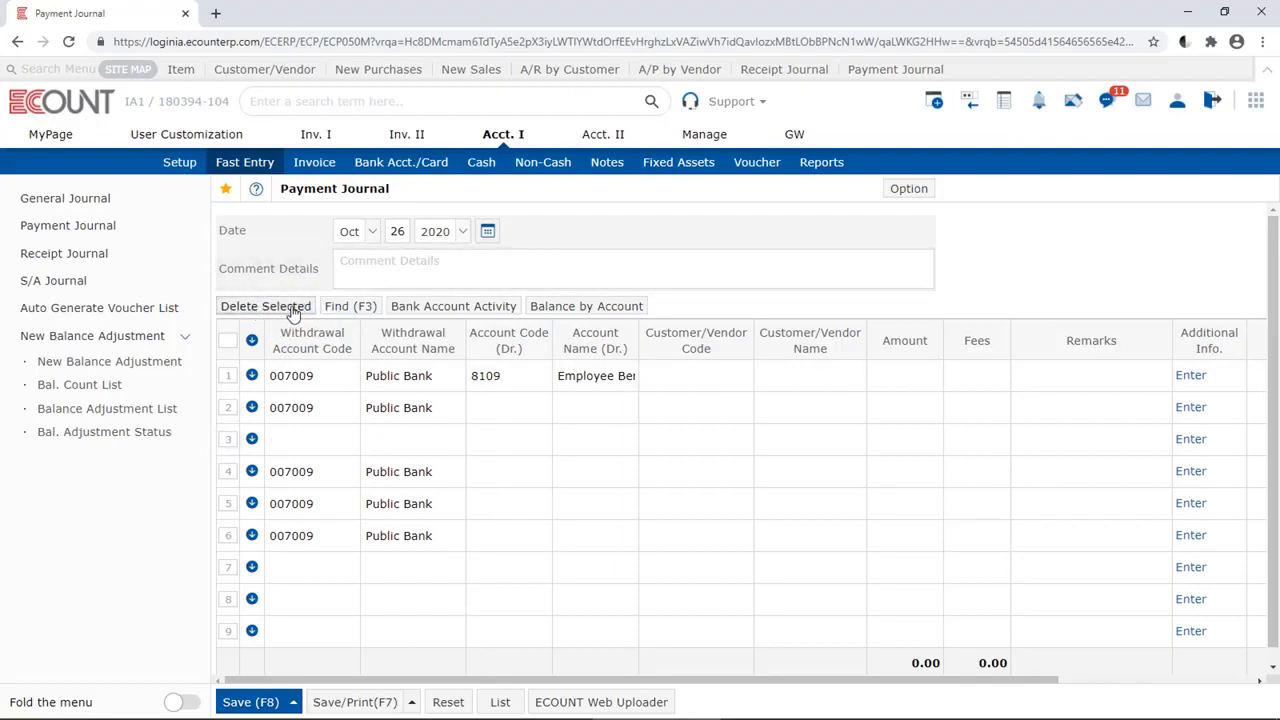
# Set the withdrawal account of rows 7 and 8 to SCB, code 007008
pyautogui.click(332, 576)
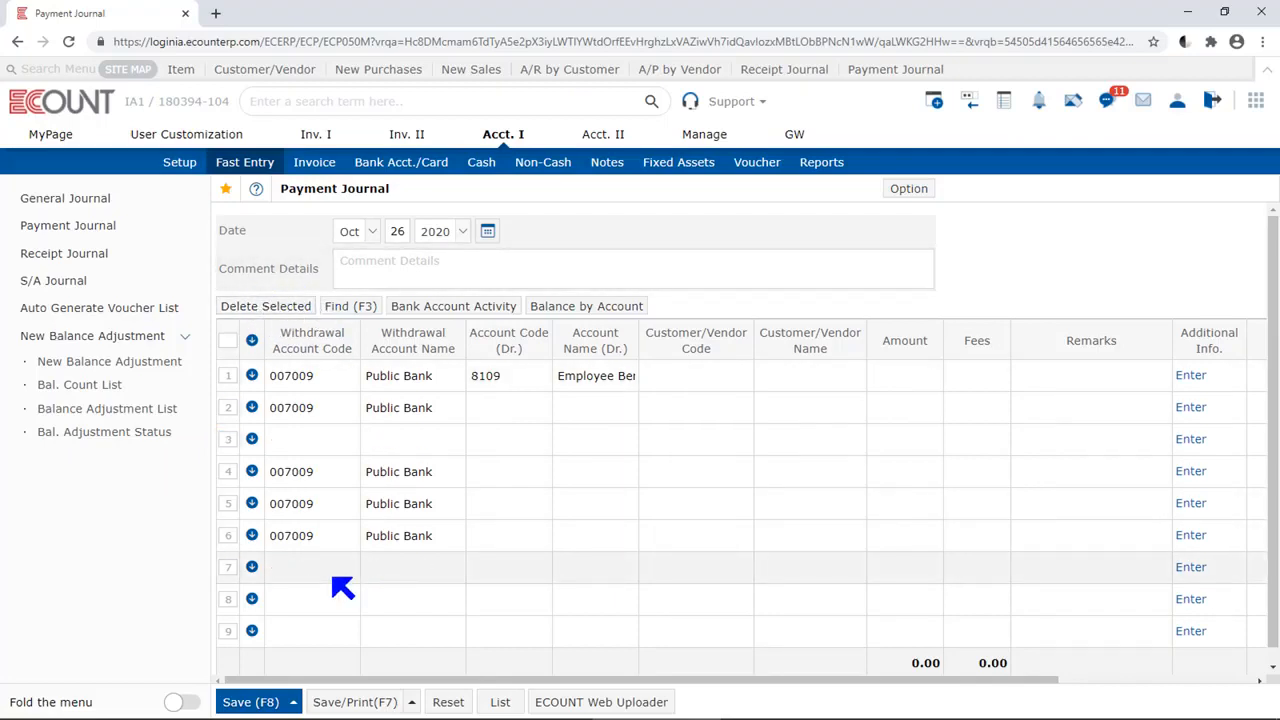
pyautogui.write('scb')
pyautogui.press('Return')
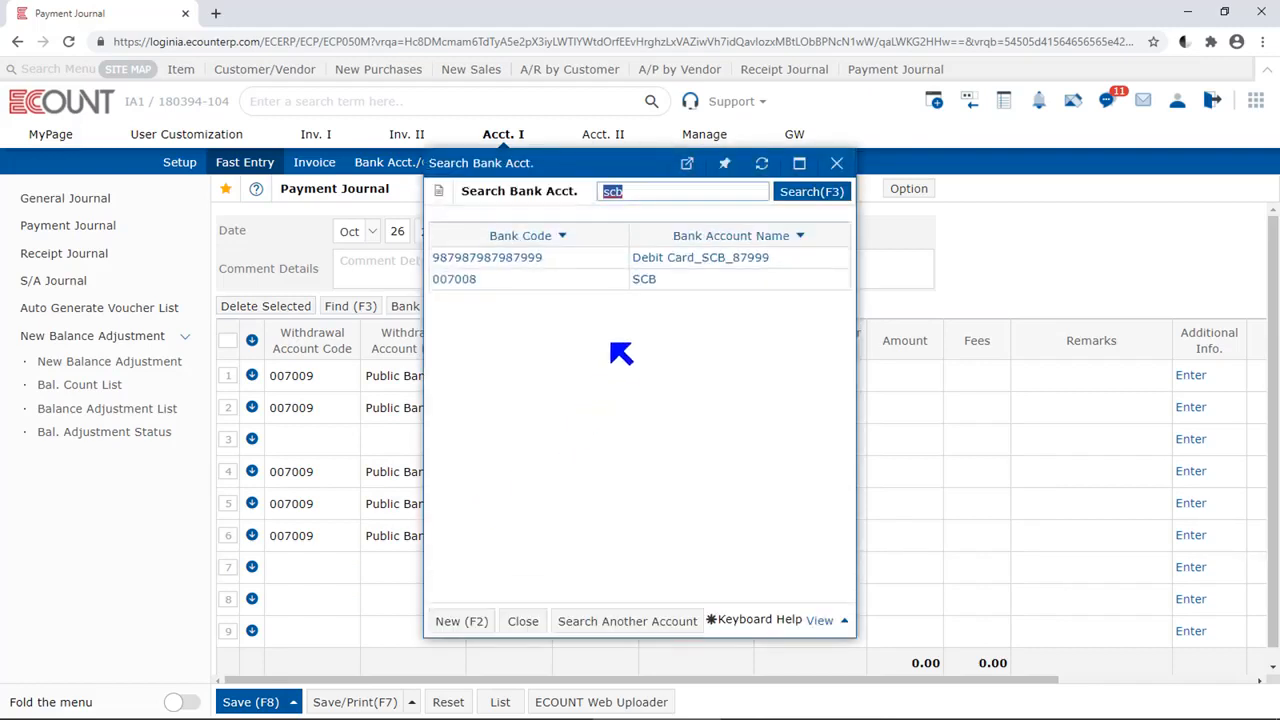
pyautogui.click(643, 284)
pyautogui.click(314, 609)
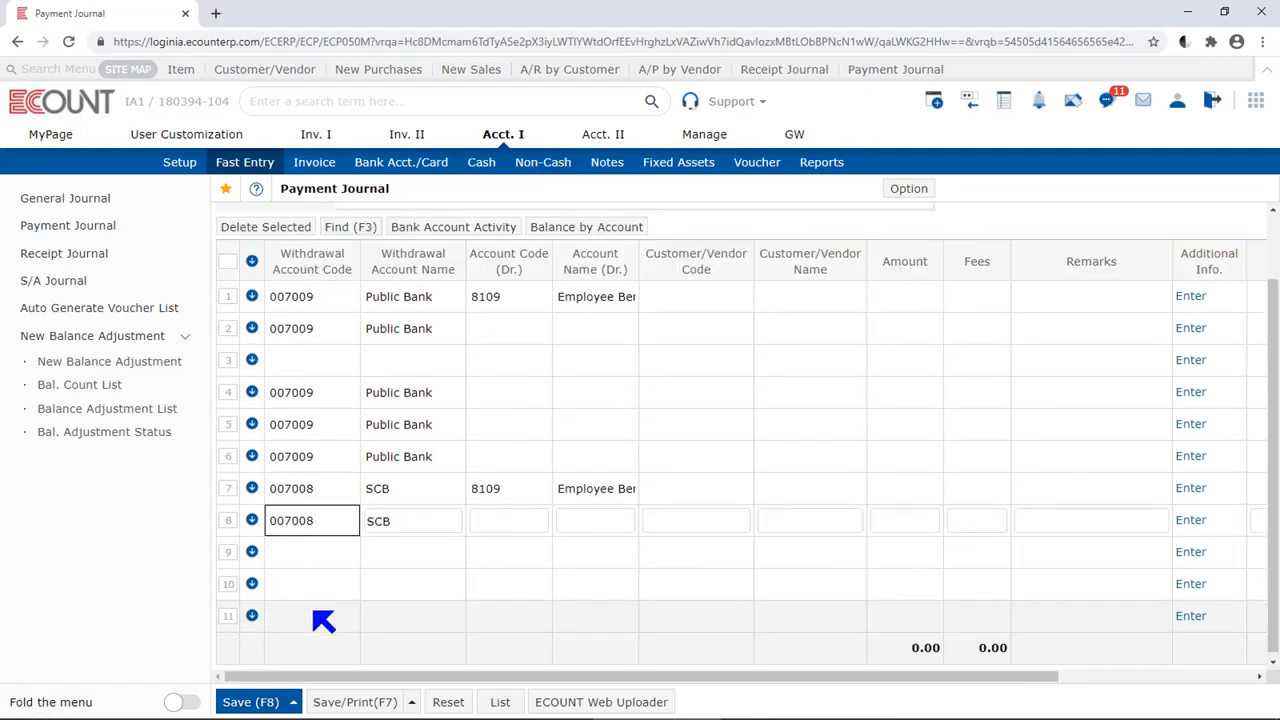
# Open the Find box for searching the payment journal's rows
pyautogui.scroll(2, 322, 616)
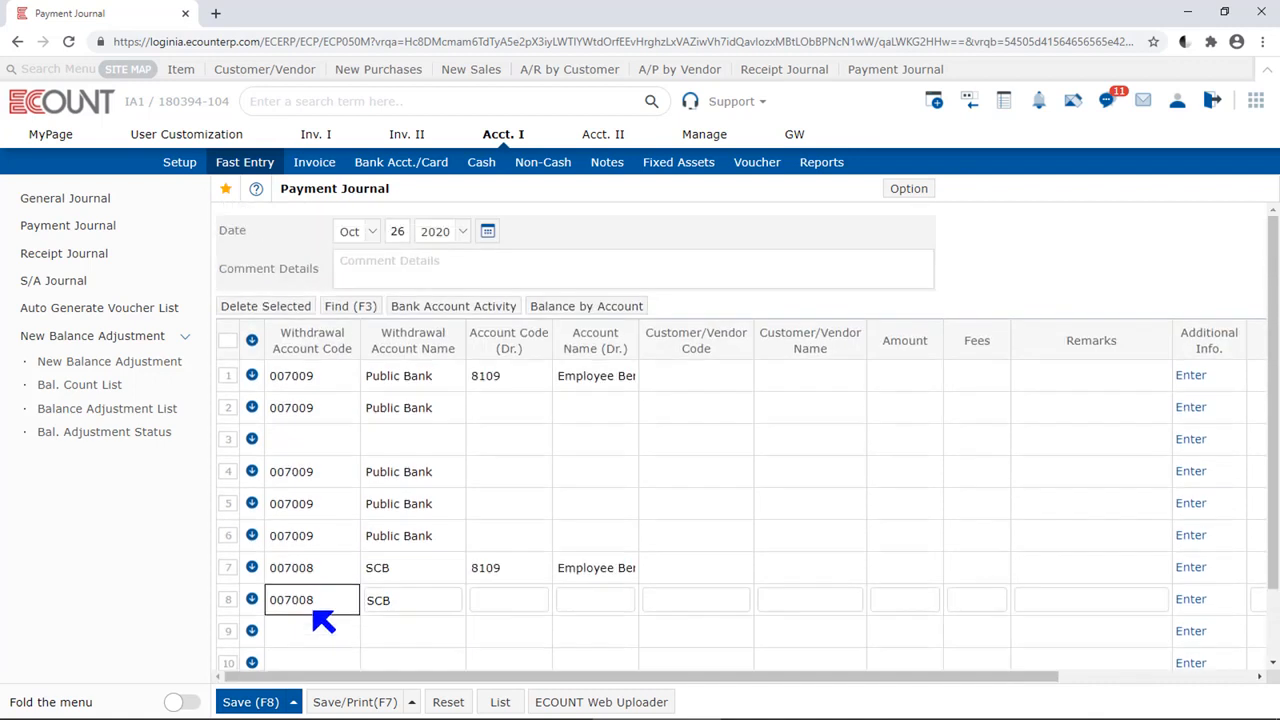
pyautogui.click(352, 307)
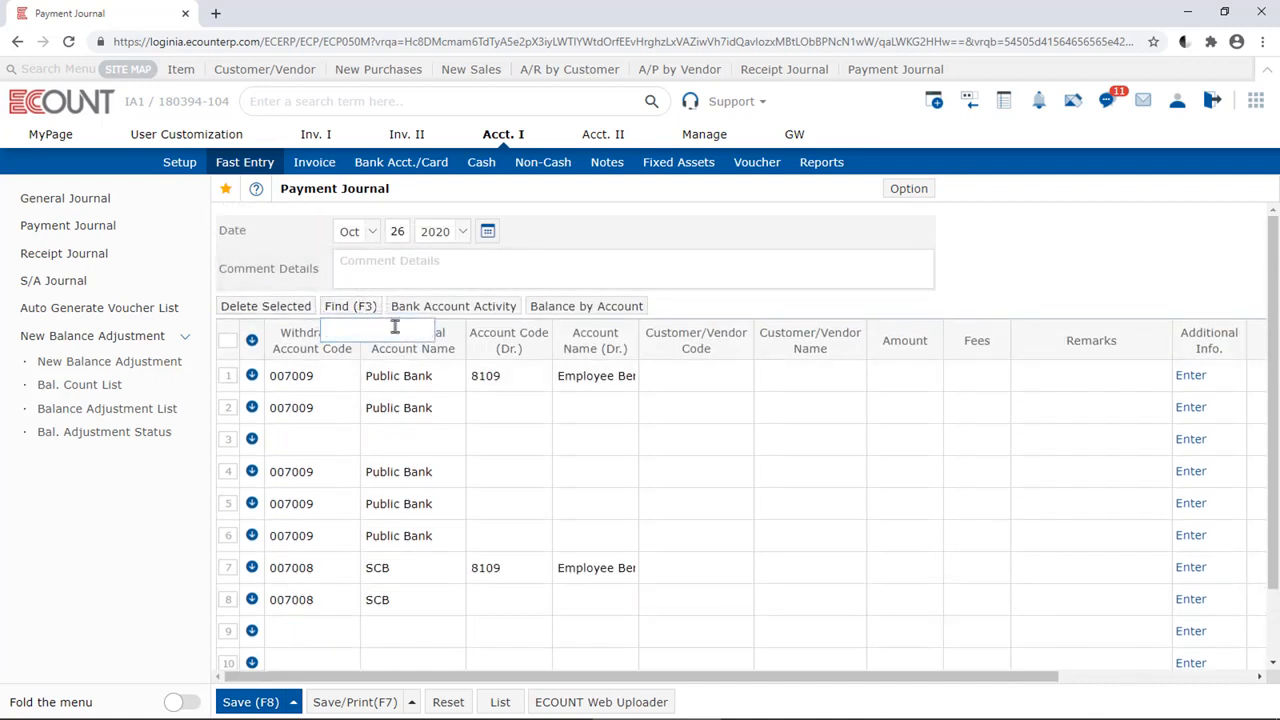